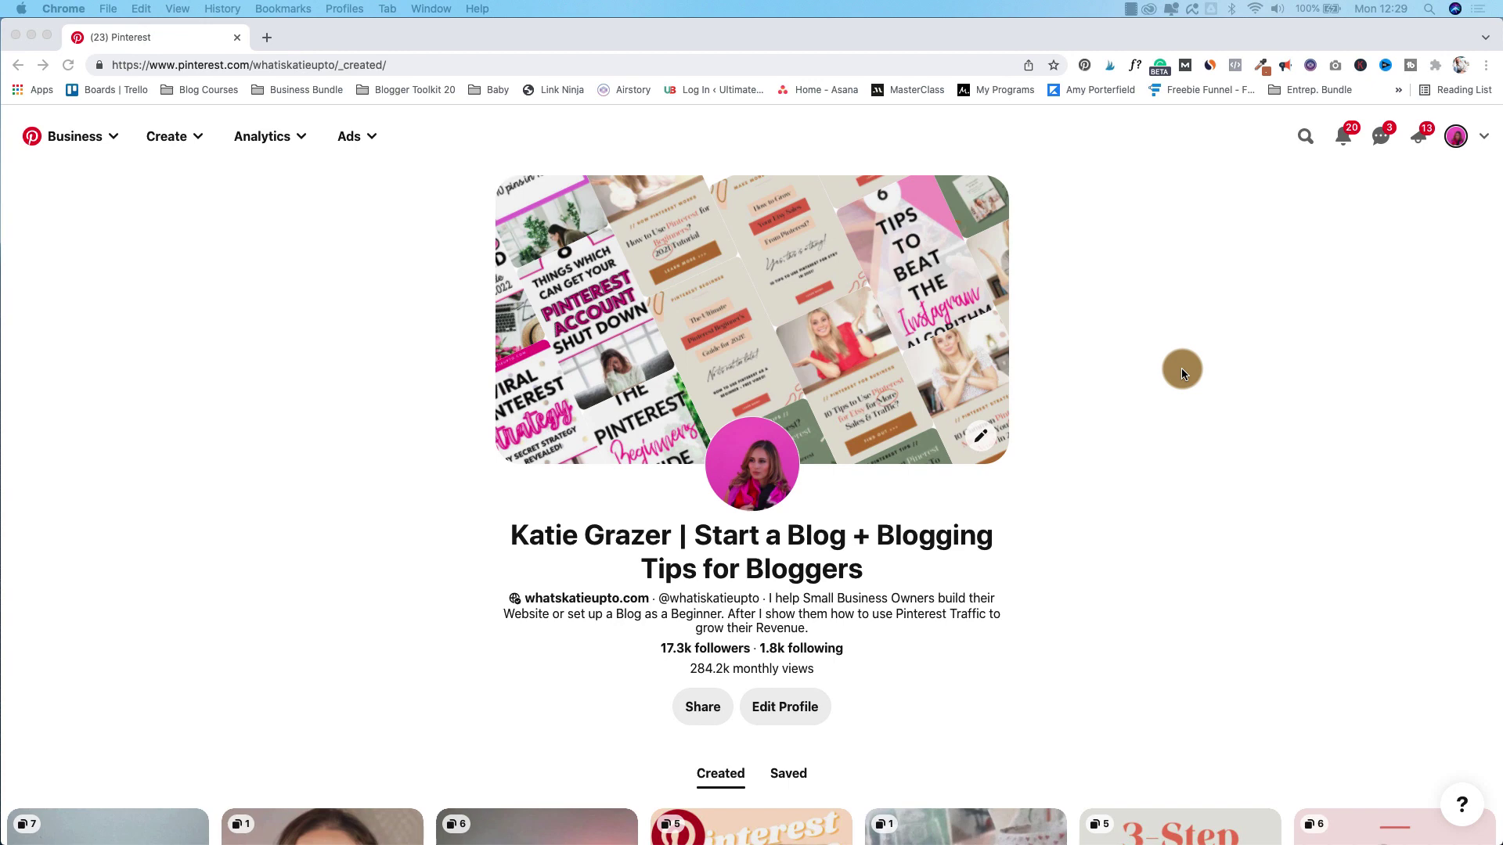
- Start a new Idea Pin and upload all six MOV videos from the 4 Ingredients Smoothie folder
click(191, 137)
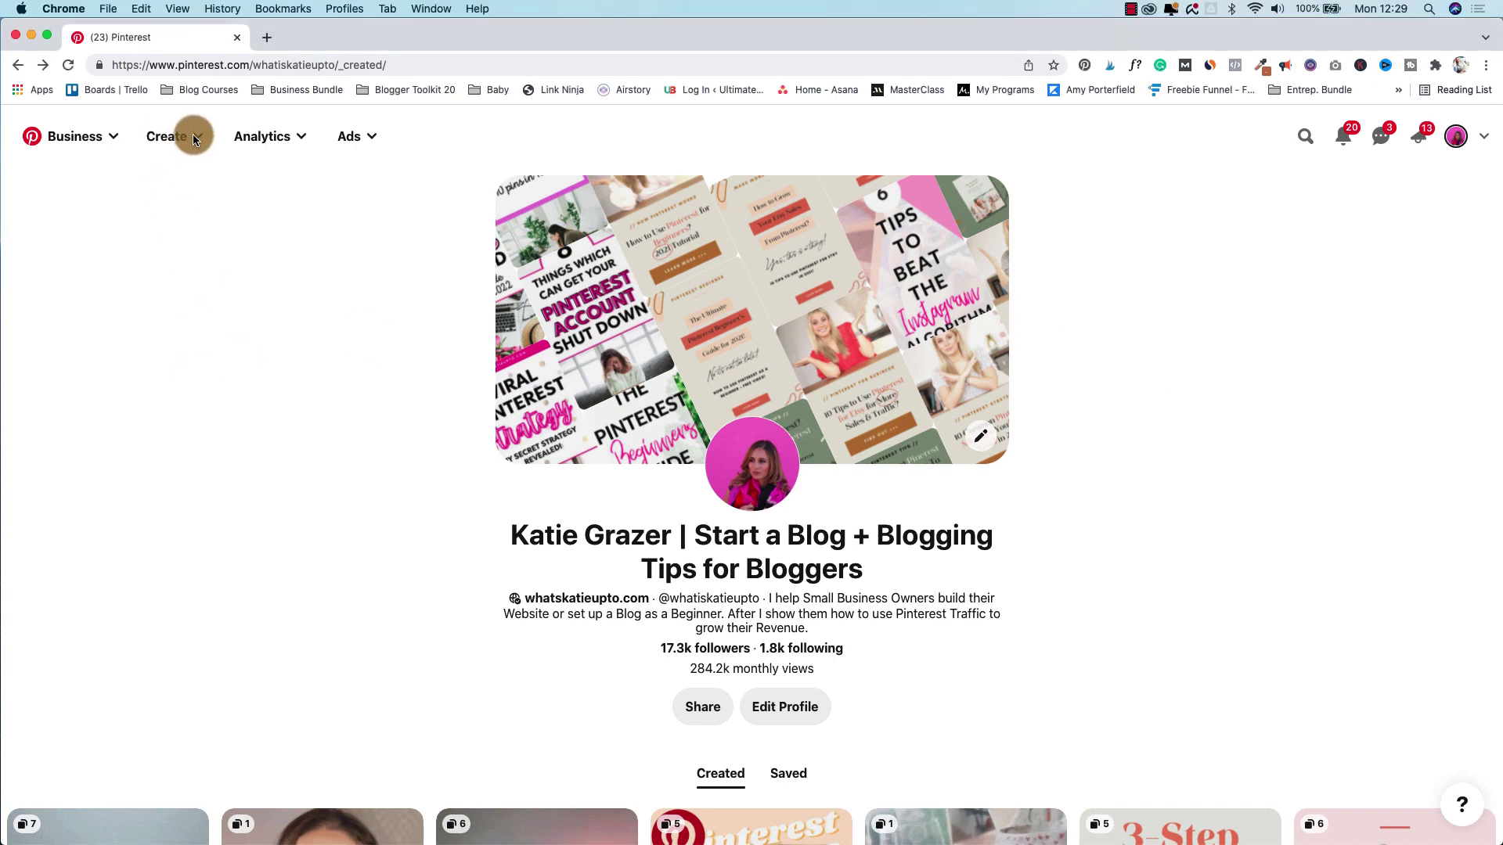
click(193, 137)
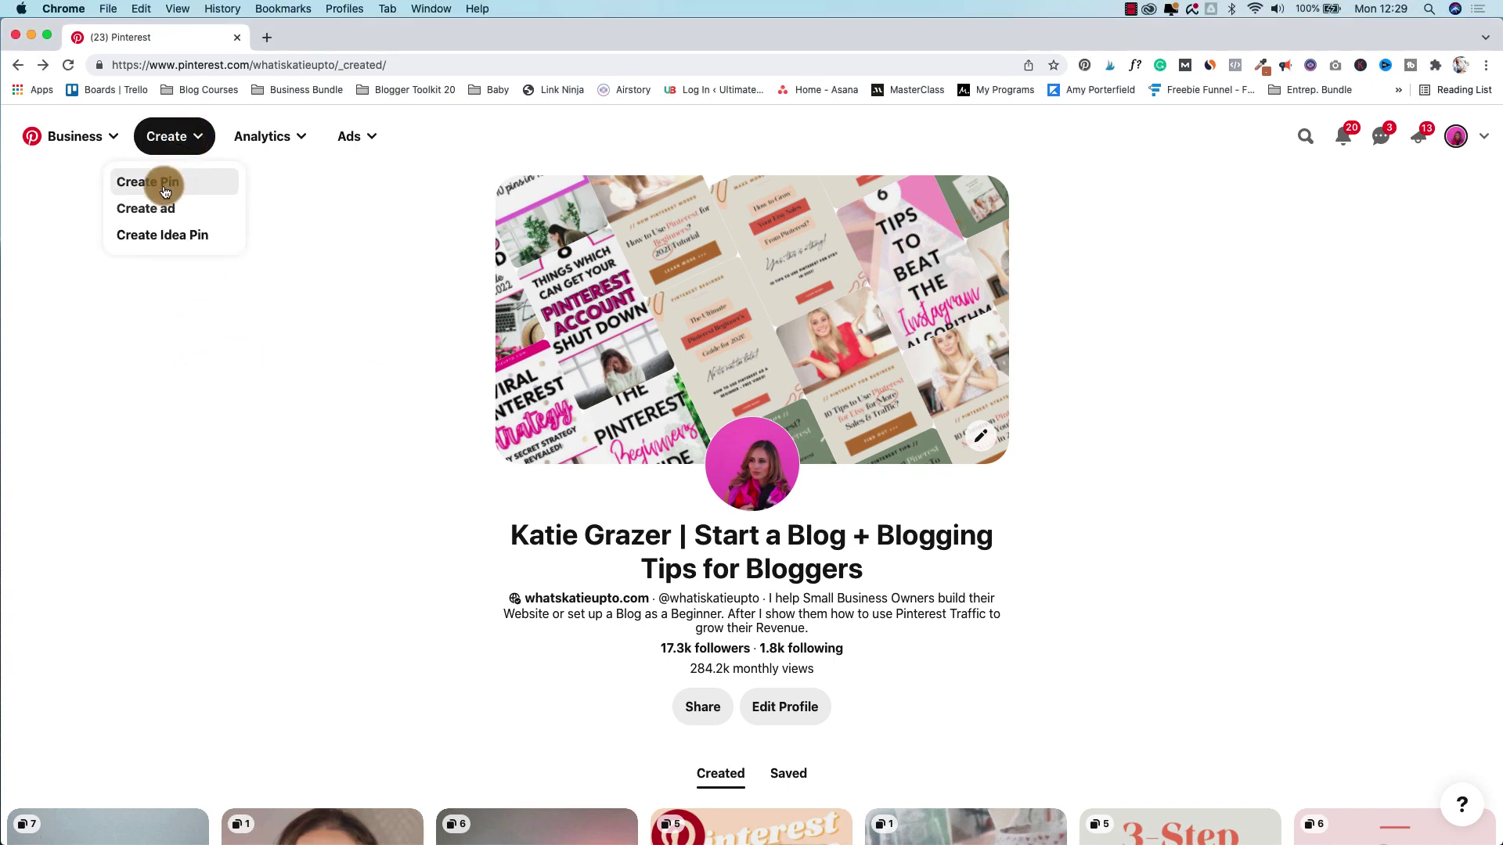
click(169, 238)
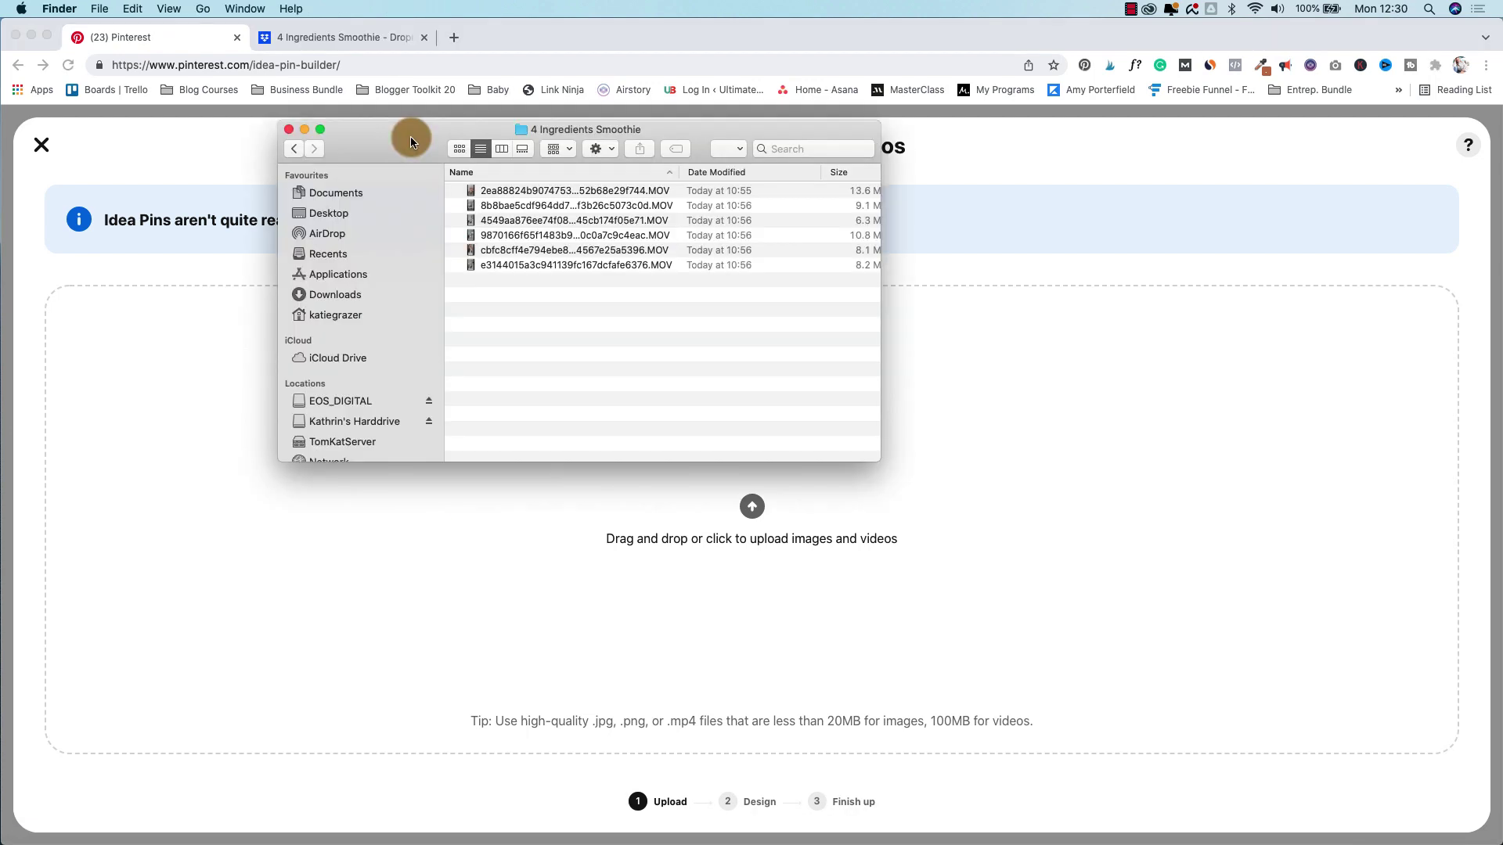
click(624, 235)
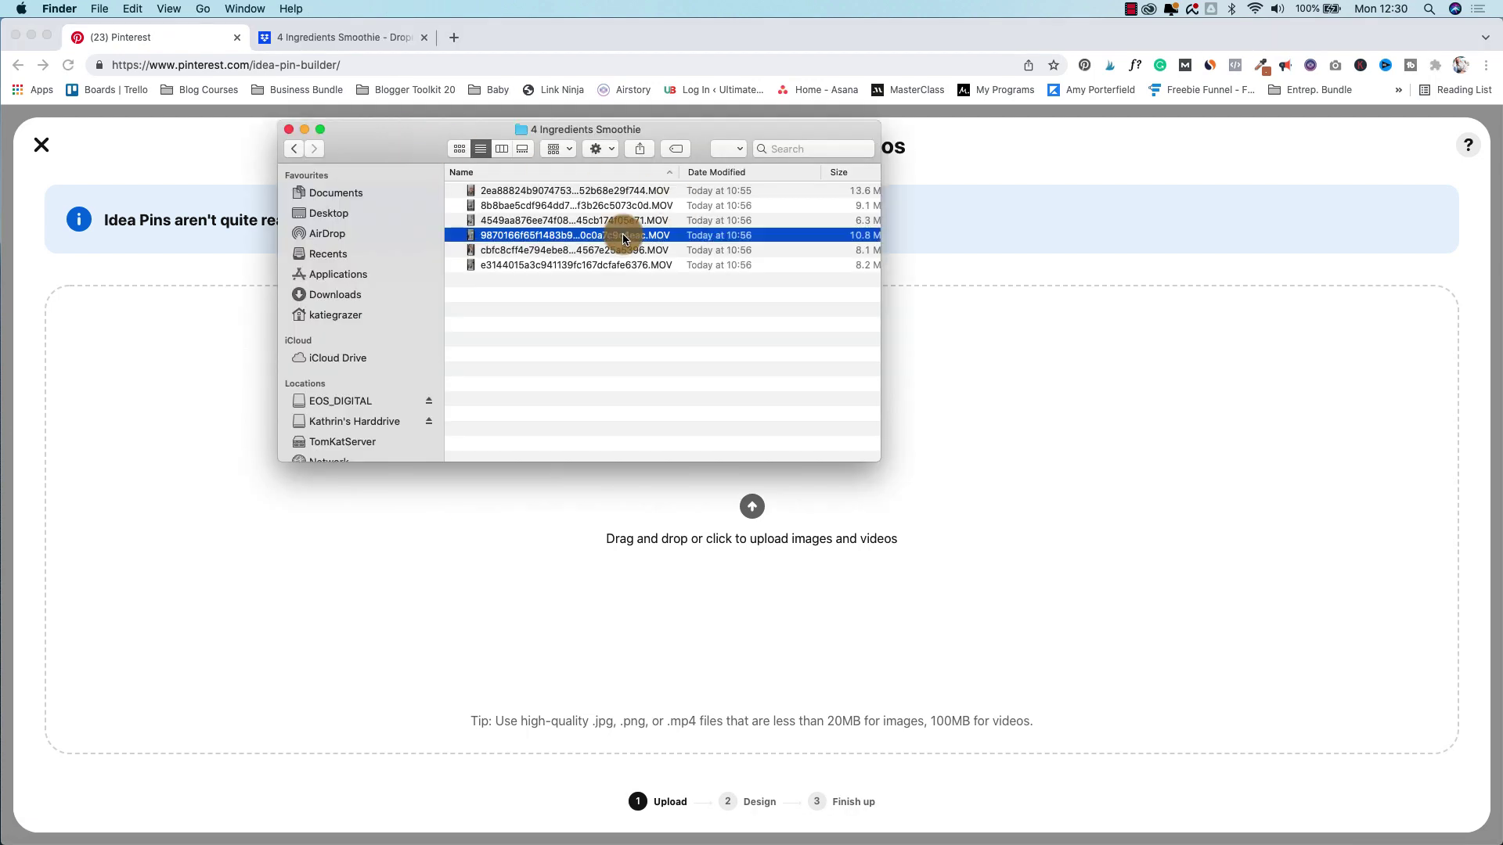
key(super+a)
drag(539, 227, 1053, 359)
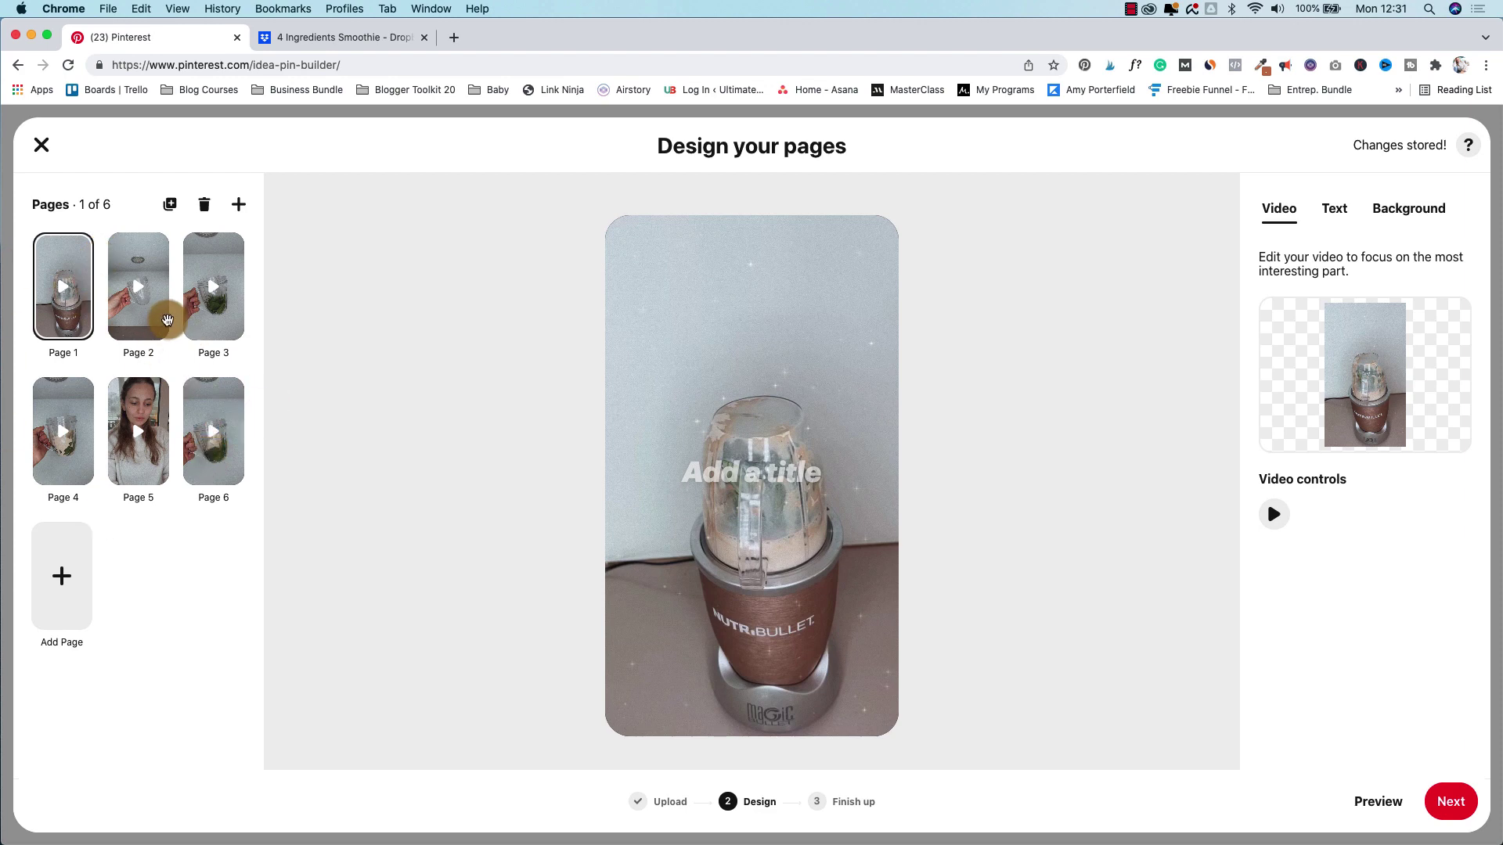
- Reorder the pages so the empty cup comes first, followed by the ingredient clips, the blender and the portrait clip
drag(161, 324, 71, 315)
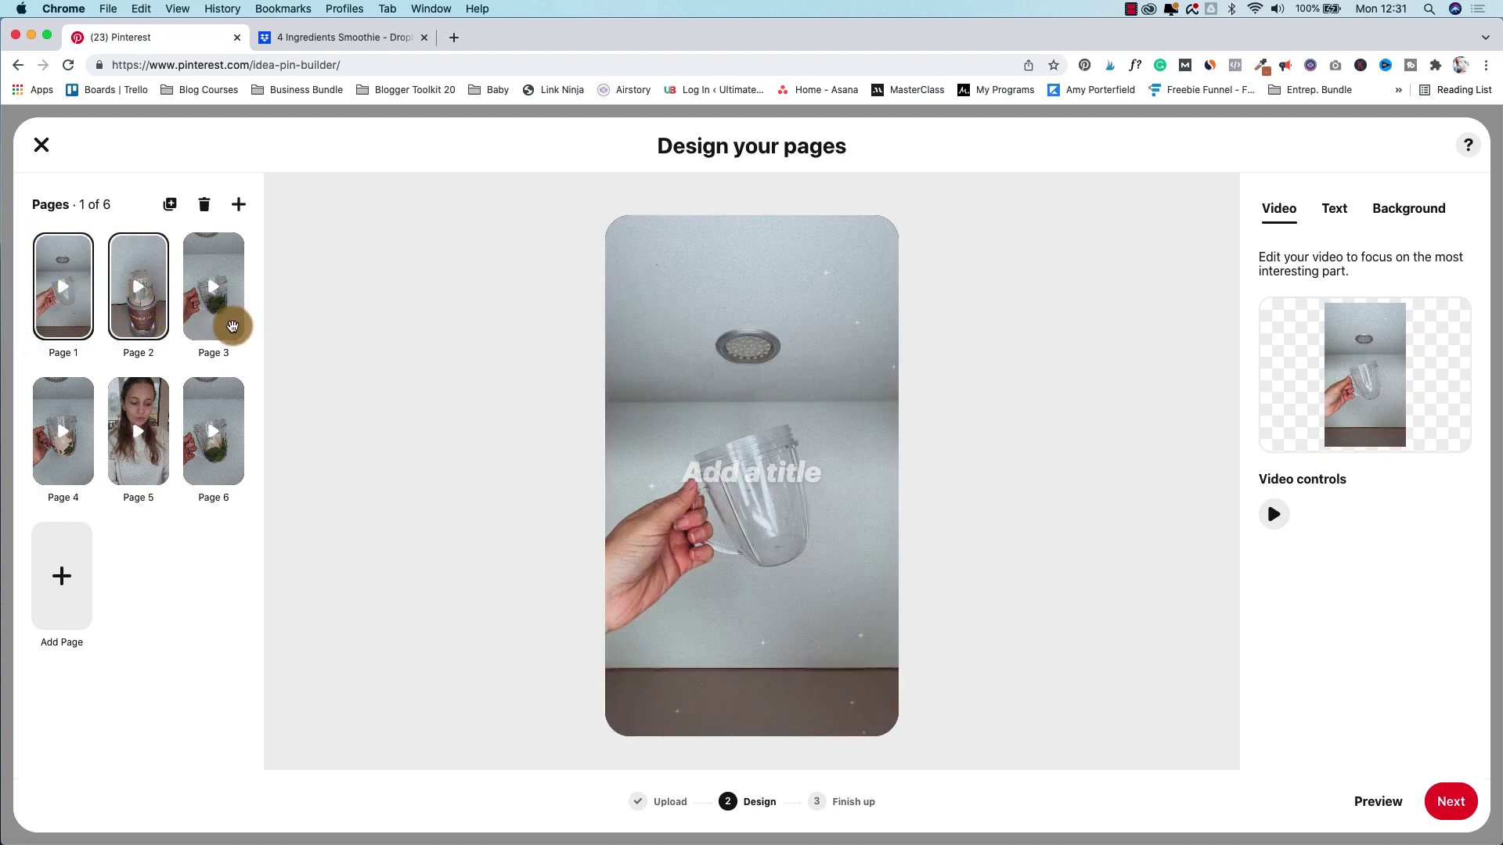
drag(233, 436, 44, 443)
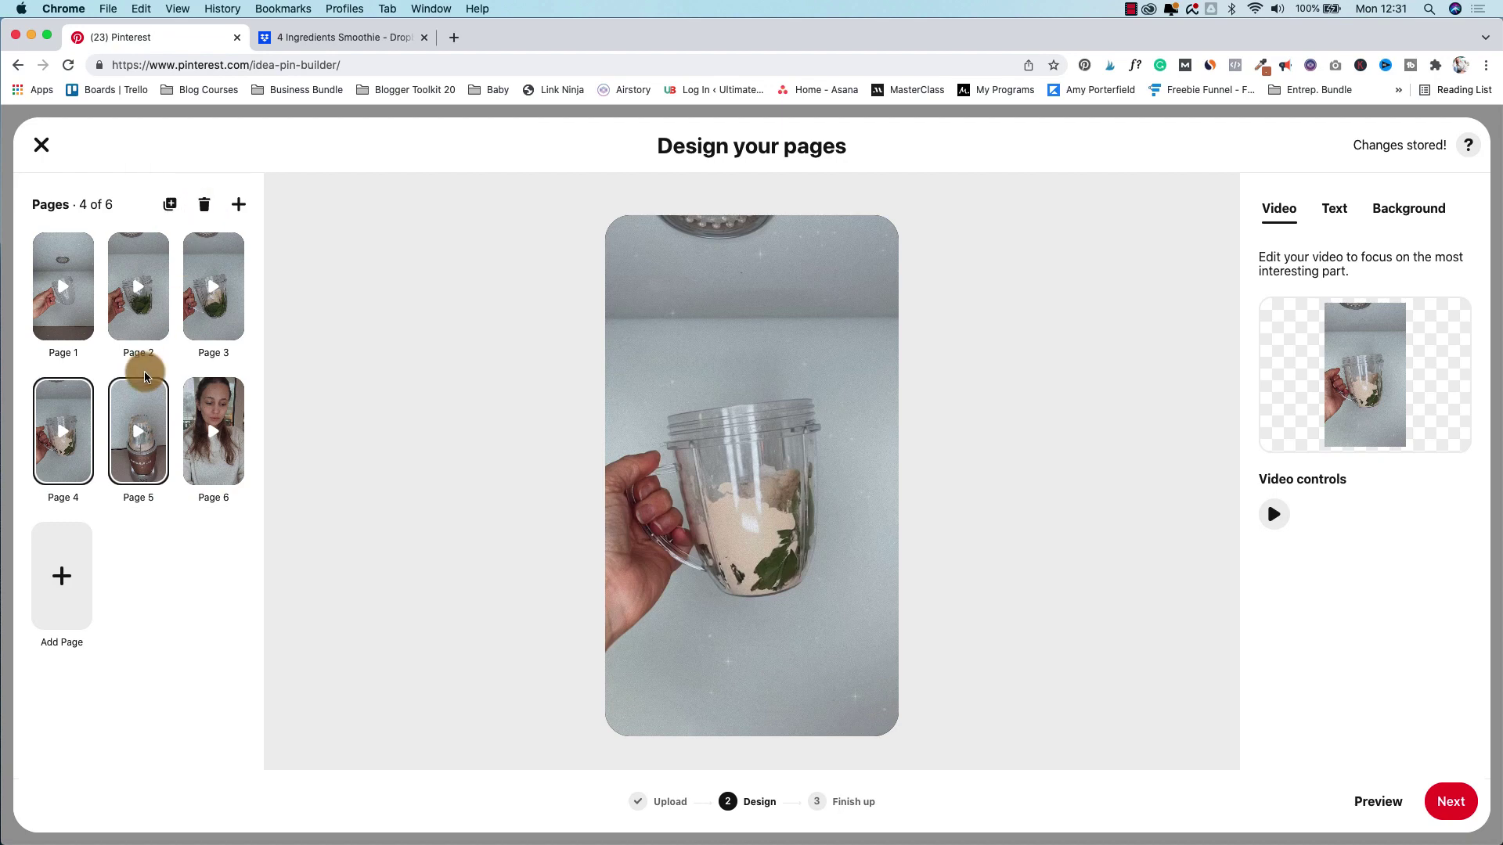
- Duplicate page 2 with the spinach cup and delete the copy
click(140, 317)
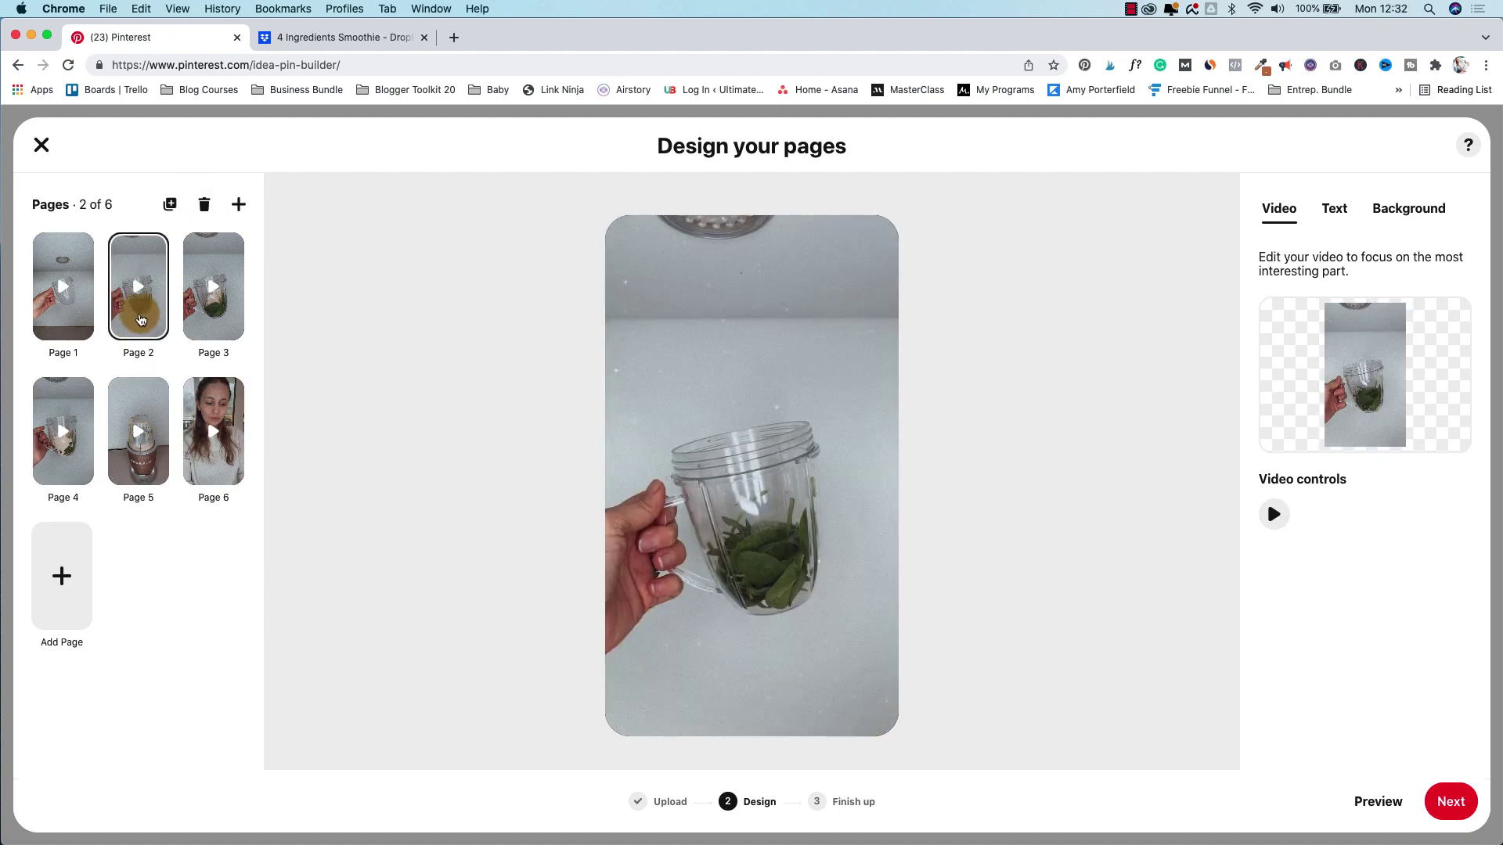
click(171, 206)
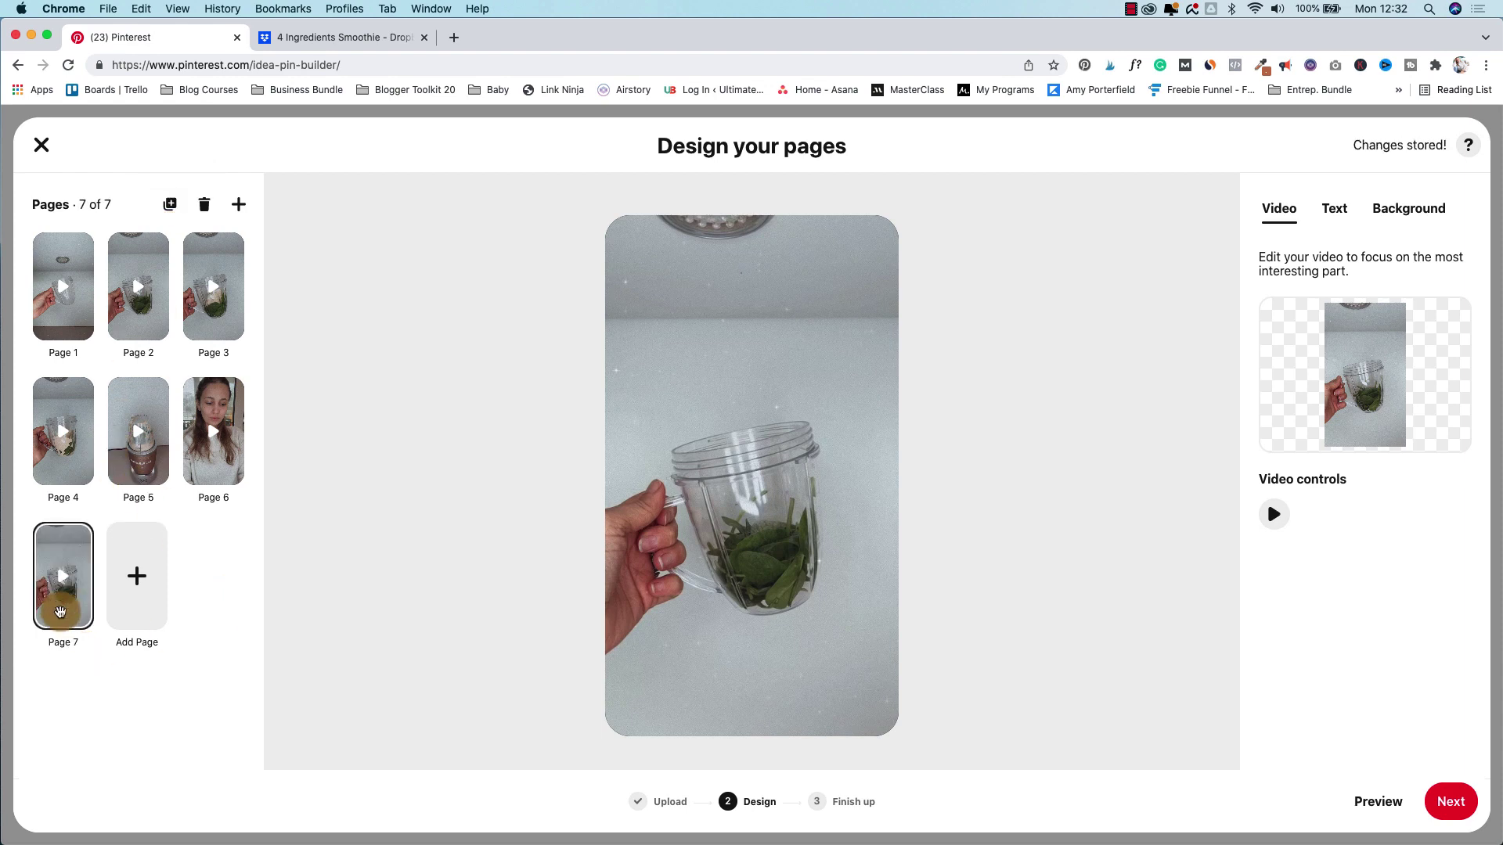
click(204, 204)
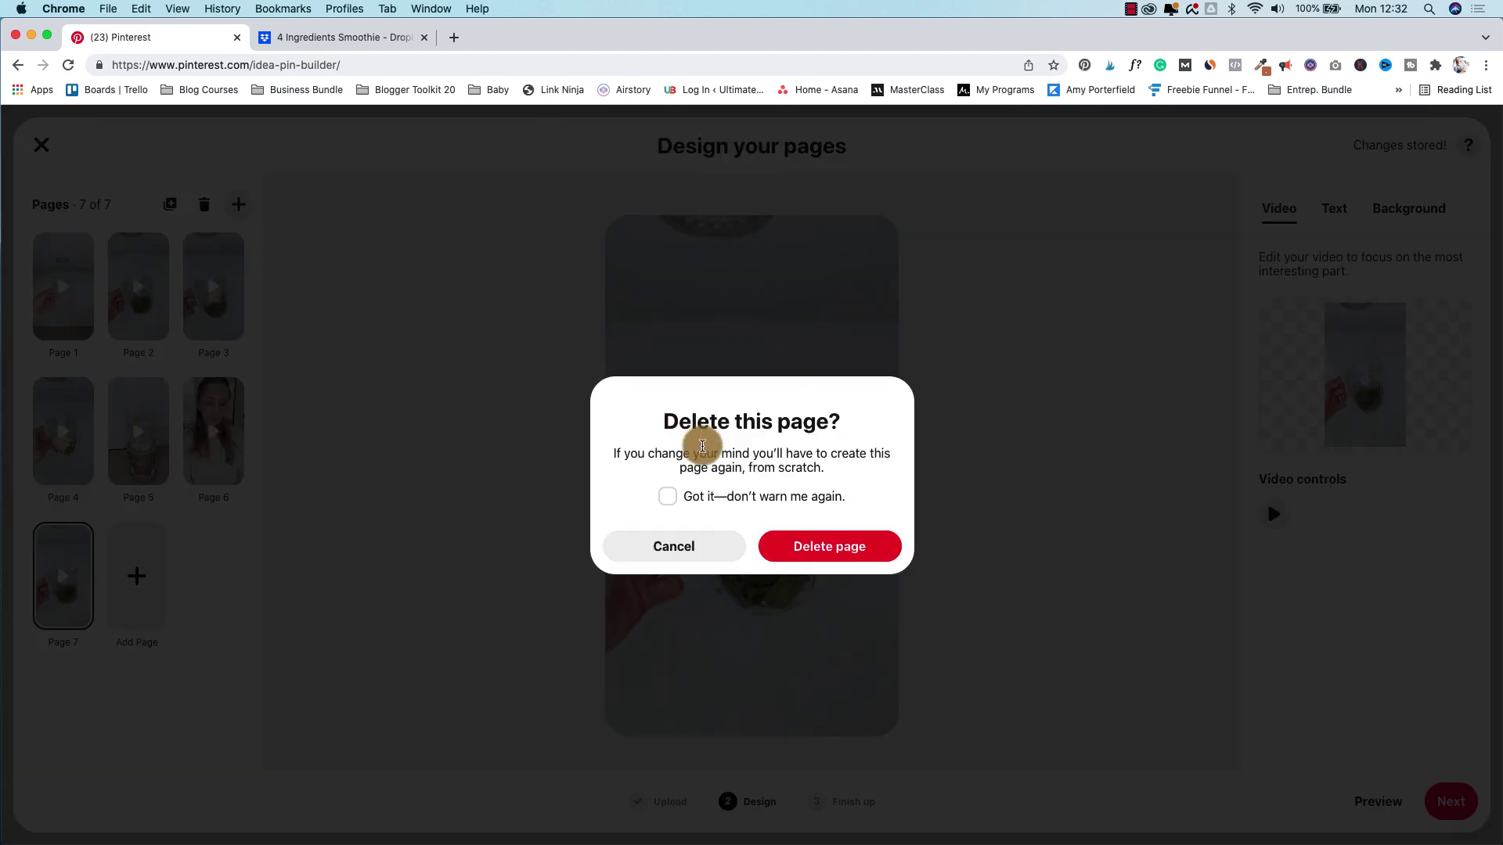
click(832, 552)
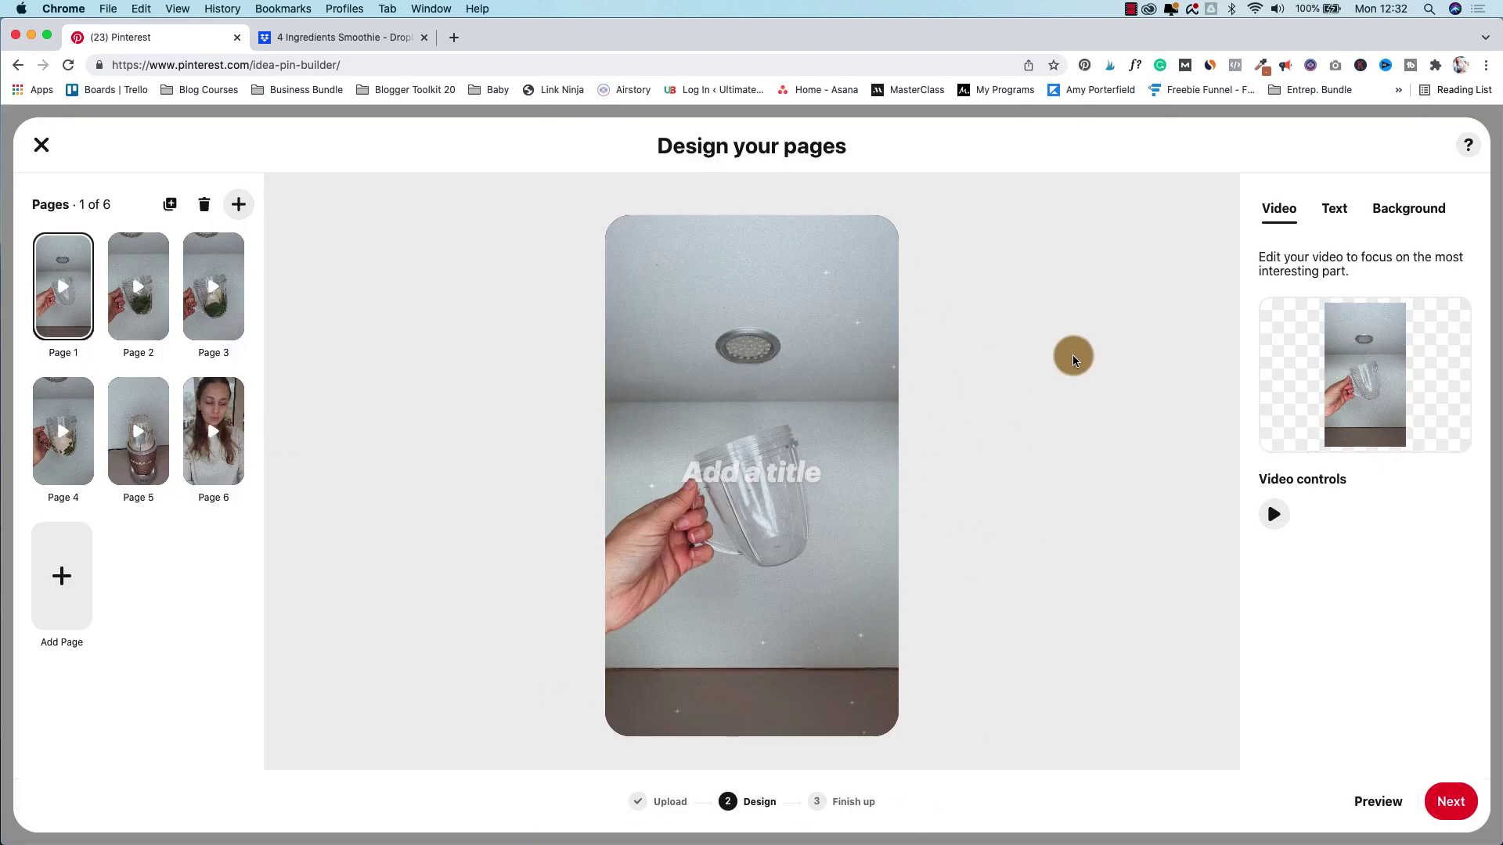
- Add the title "Healthy Breakfast Smoothie" to page 1 and move it above the cup
click(1336, 209)
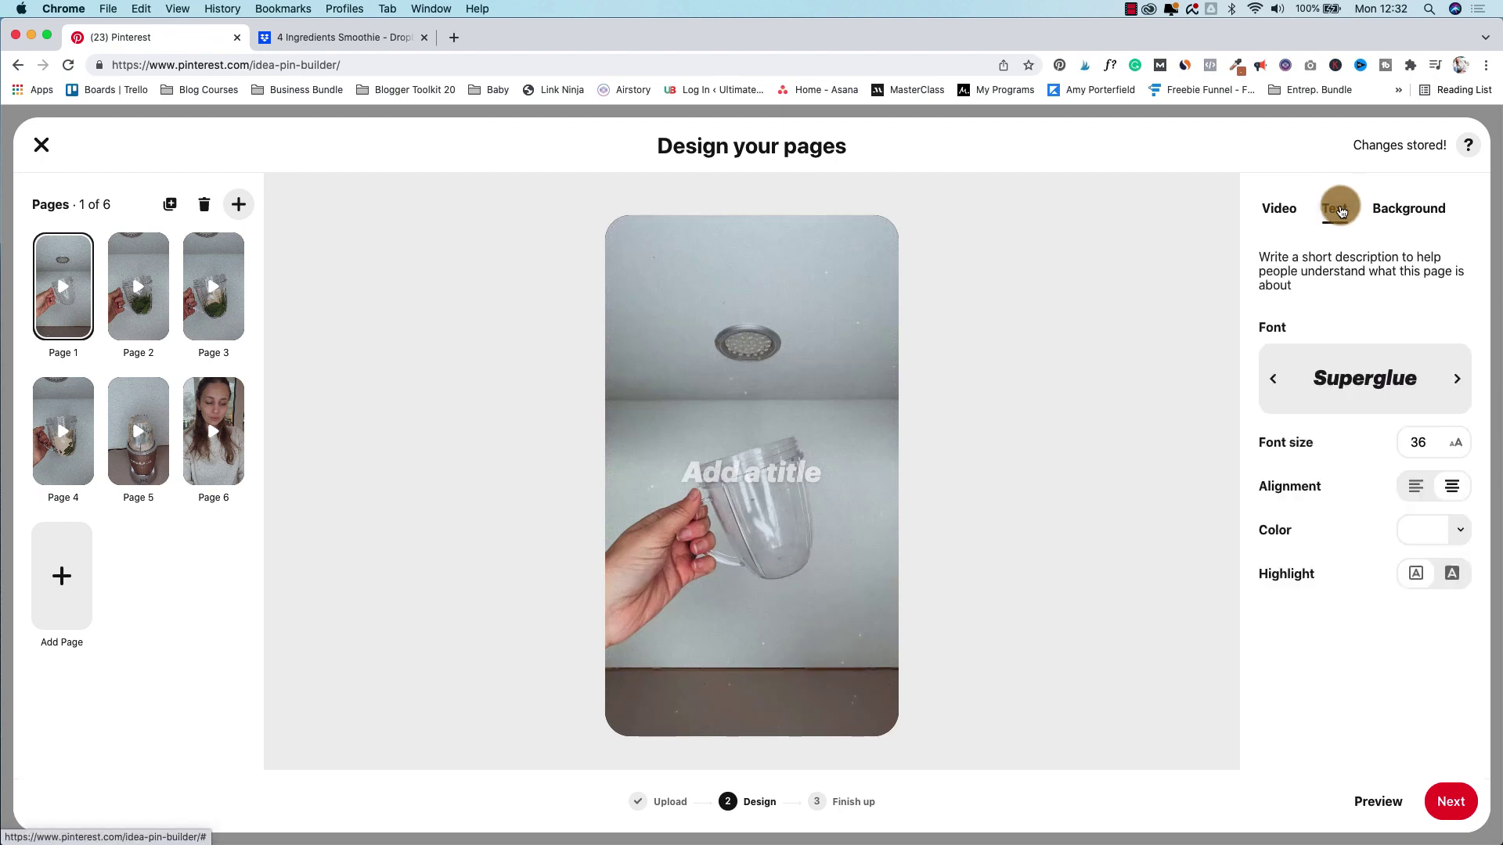
click(750, 475)
click(750, 475)
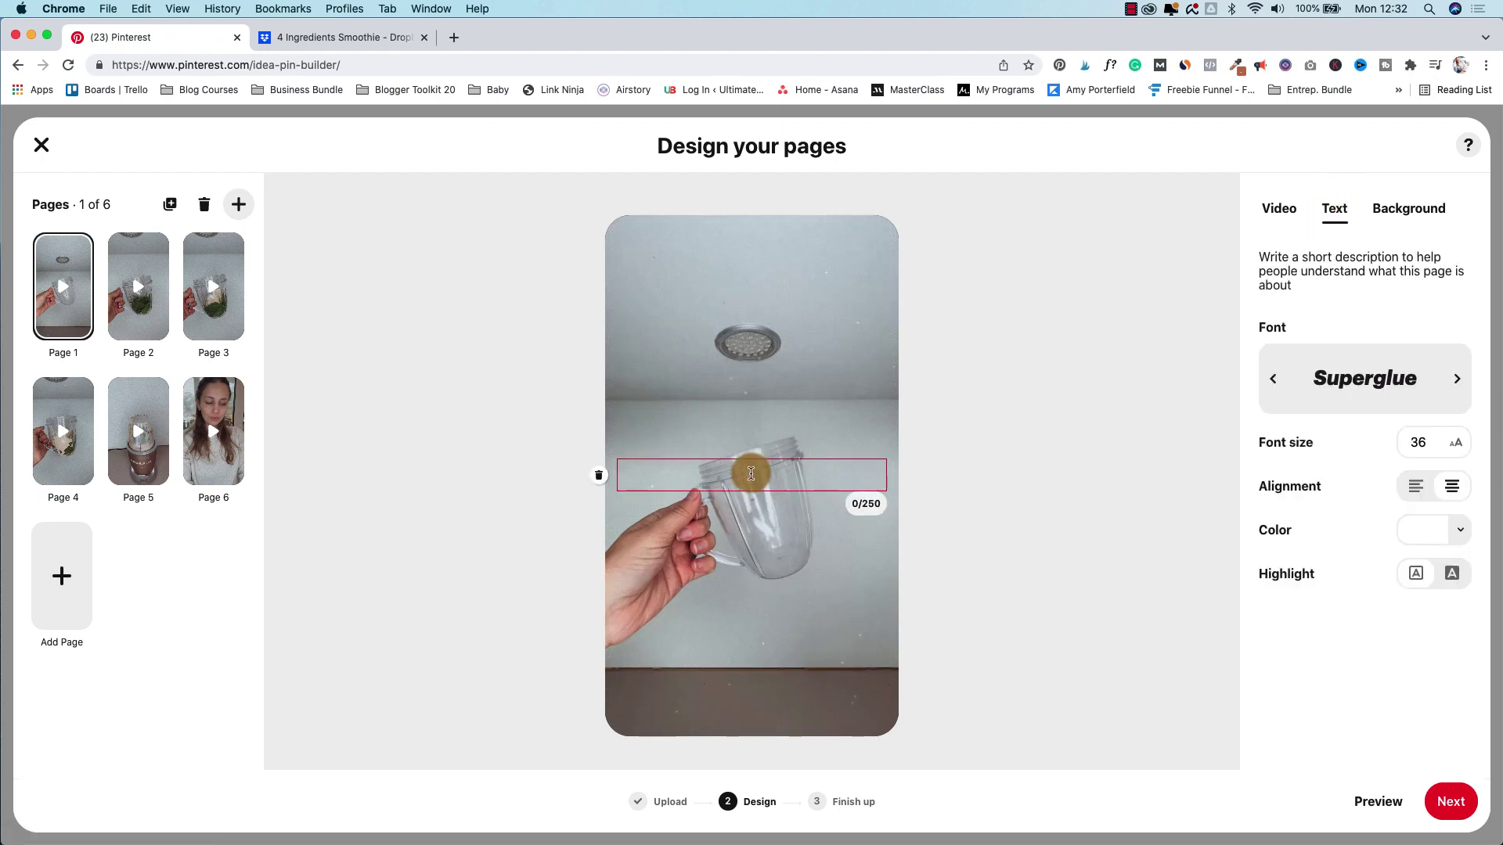
text(Healt)
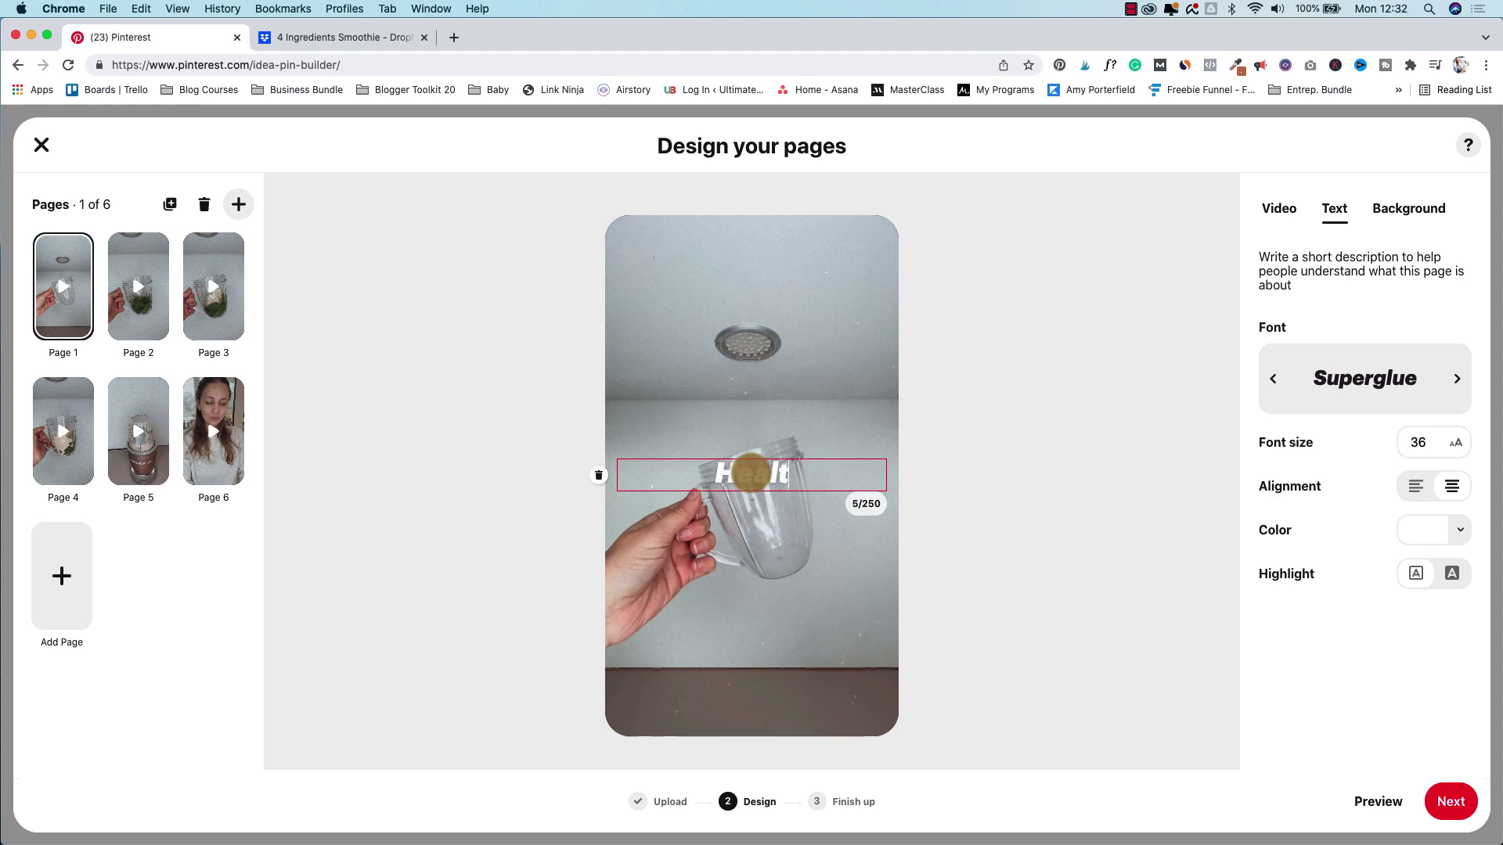
text(hy Breakfast Smoothie)
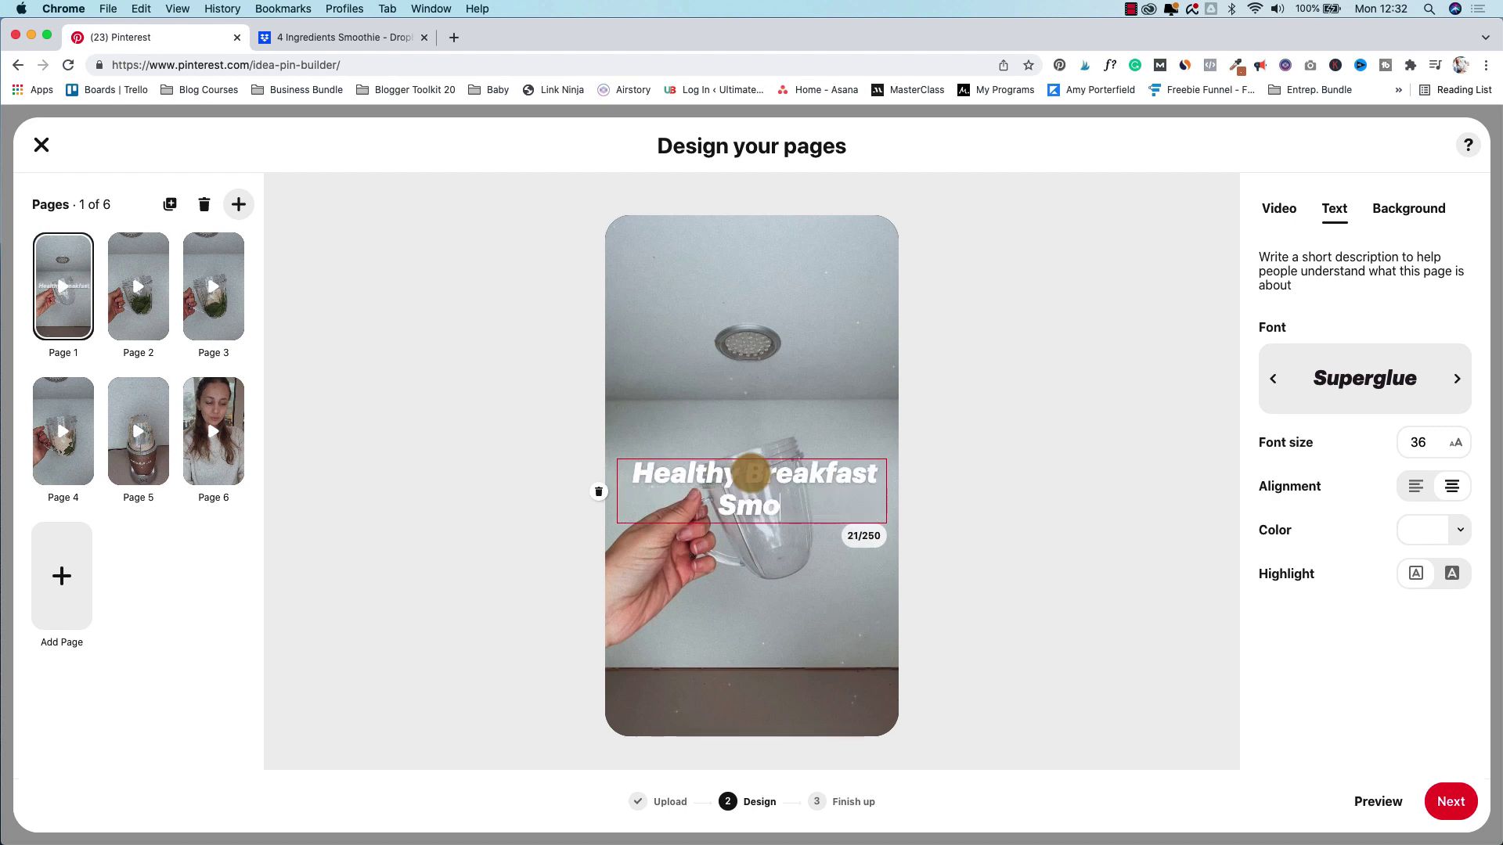
mouse_move(751, 470)
mouse_down()
mouse_move(774, 455)
mouse_move(776, 331)
mouse_up()
- Reduce the font size of the page 1 title to 30
triple_click(776, 331)
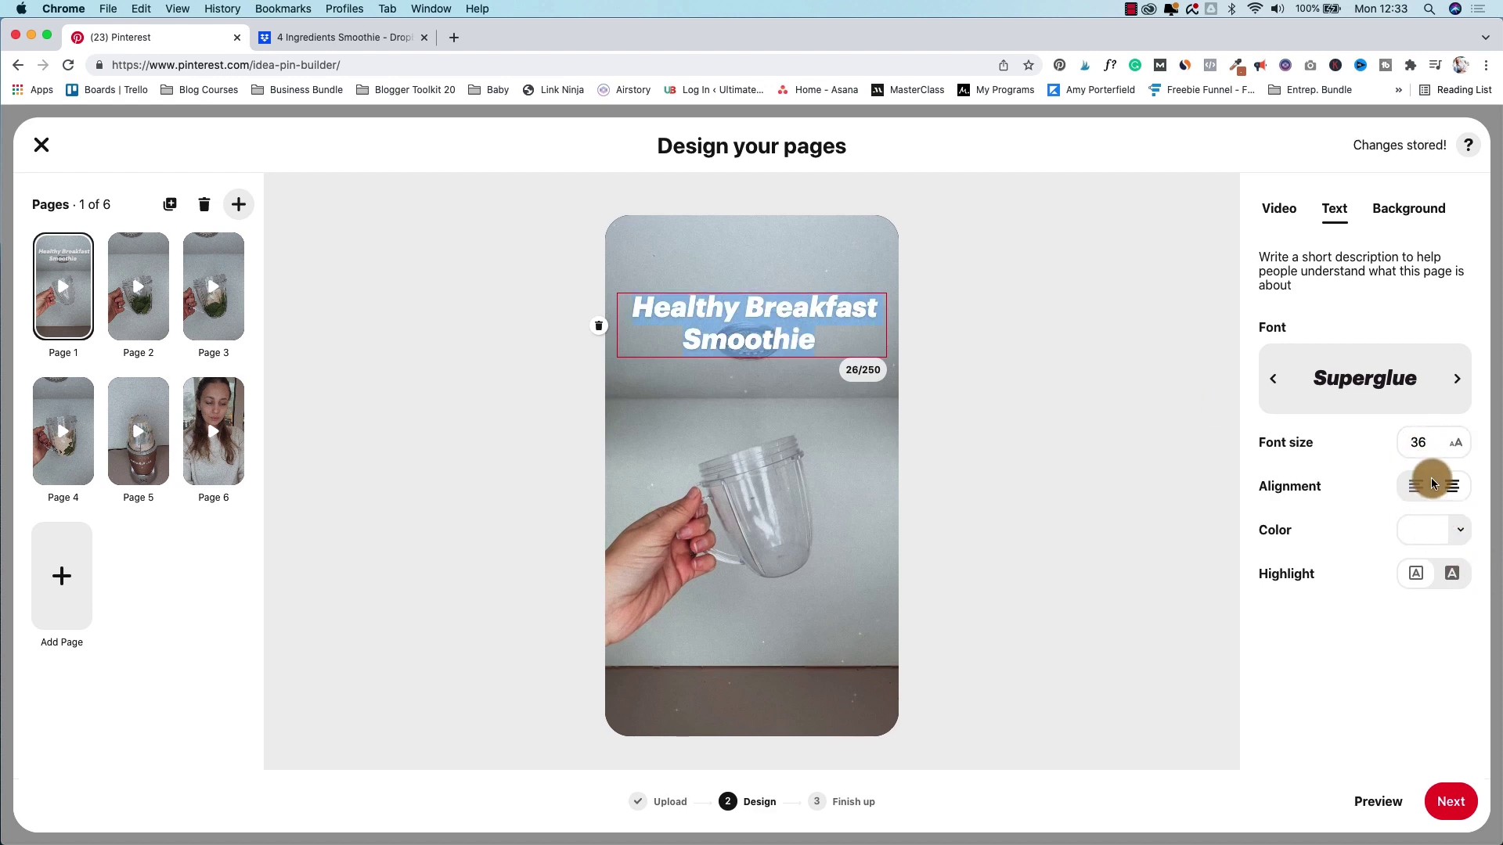
click(1458, 450)
click(1458, 450)
click(1458, 450)
click(1459, 450)
click(1458, 450)
click(1459, 450)
- Set the page 1 title's color to black #111111 and turn on its filled highlight
drag(735, 302, 758, 332)
click(1435, 528)
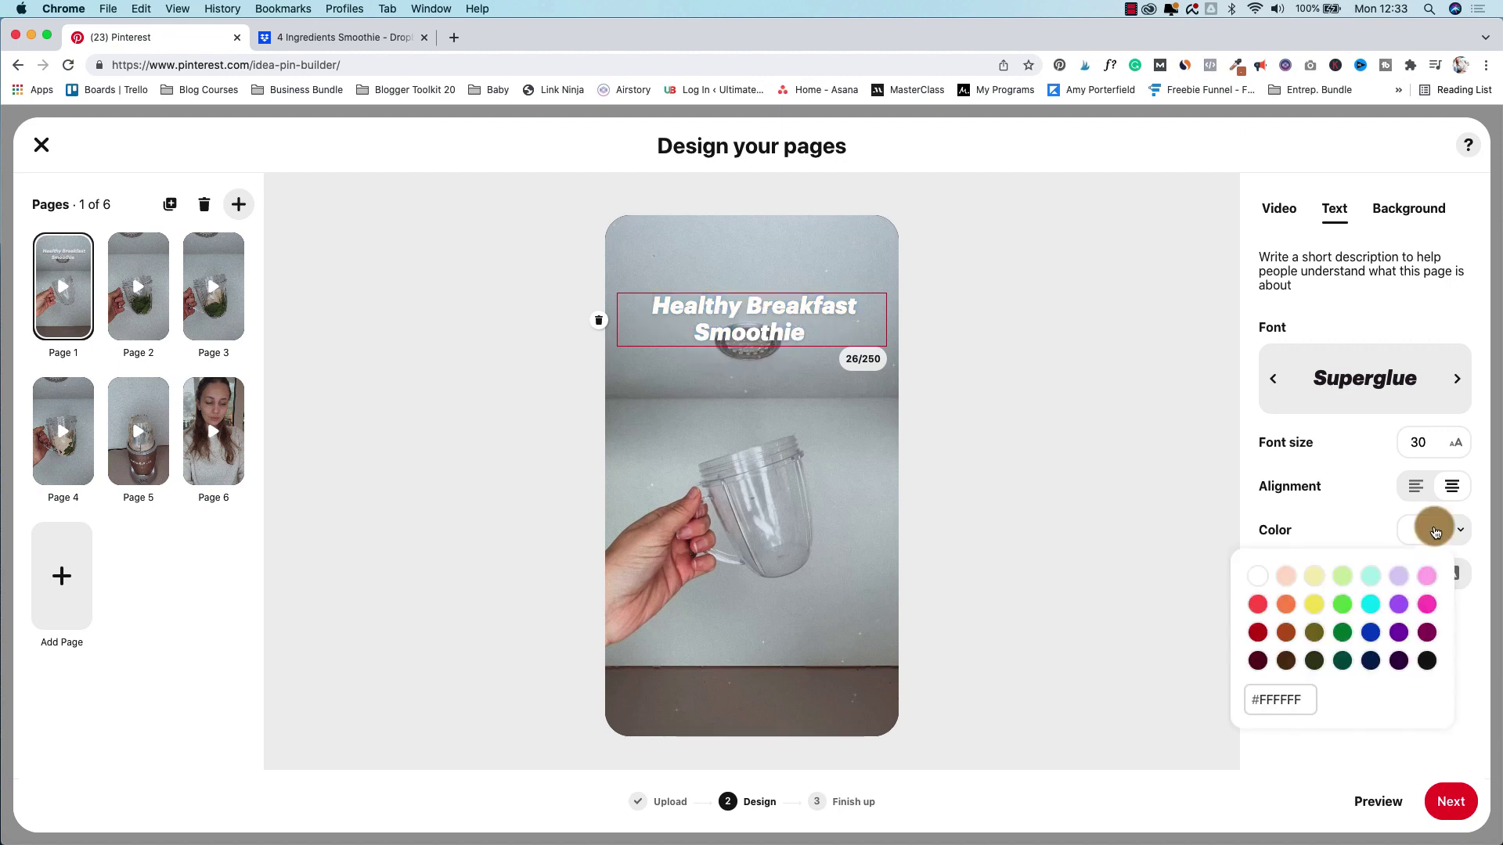
click(1427, 663)
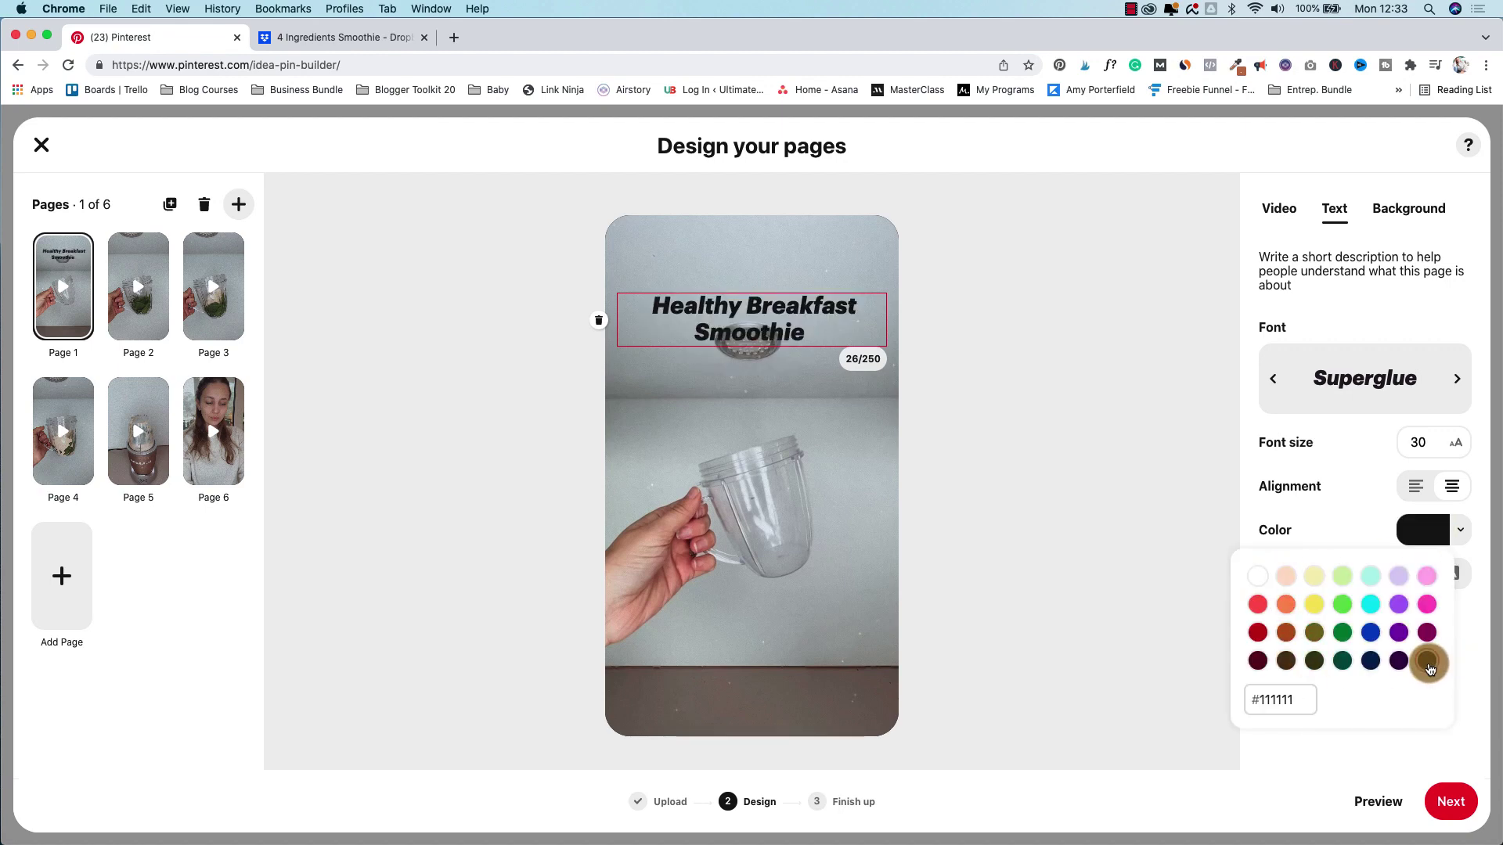
click(1452, 576)
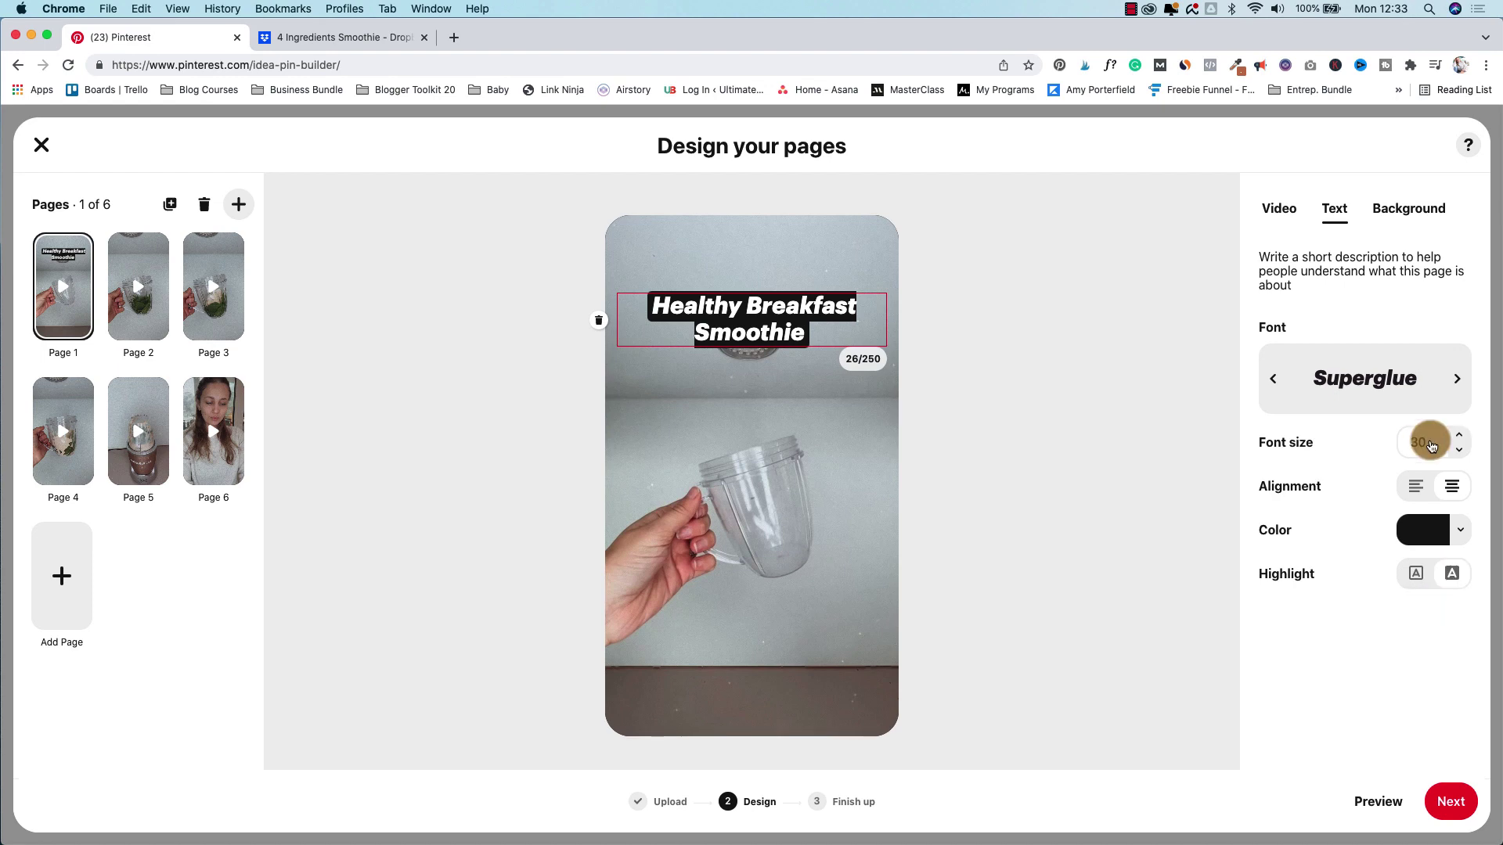
- Change the page 1 title's font to Sprinkles and nudge the text slightly upward
click(1456, 382)
click(1457, 386)
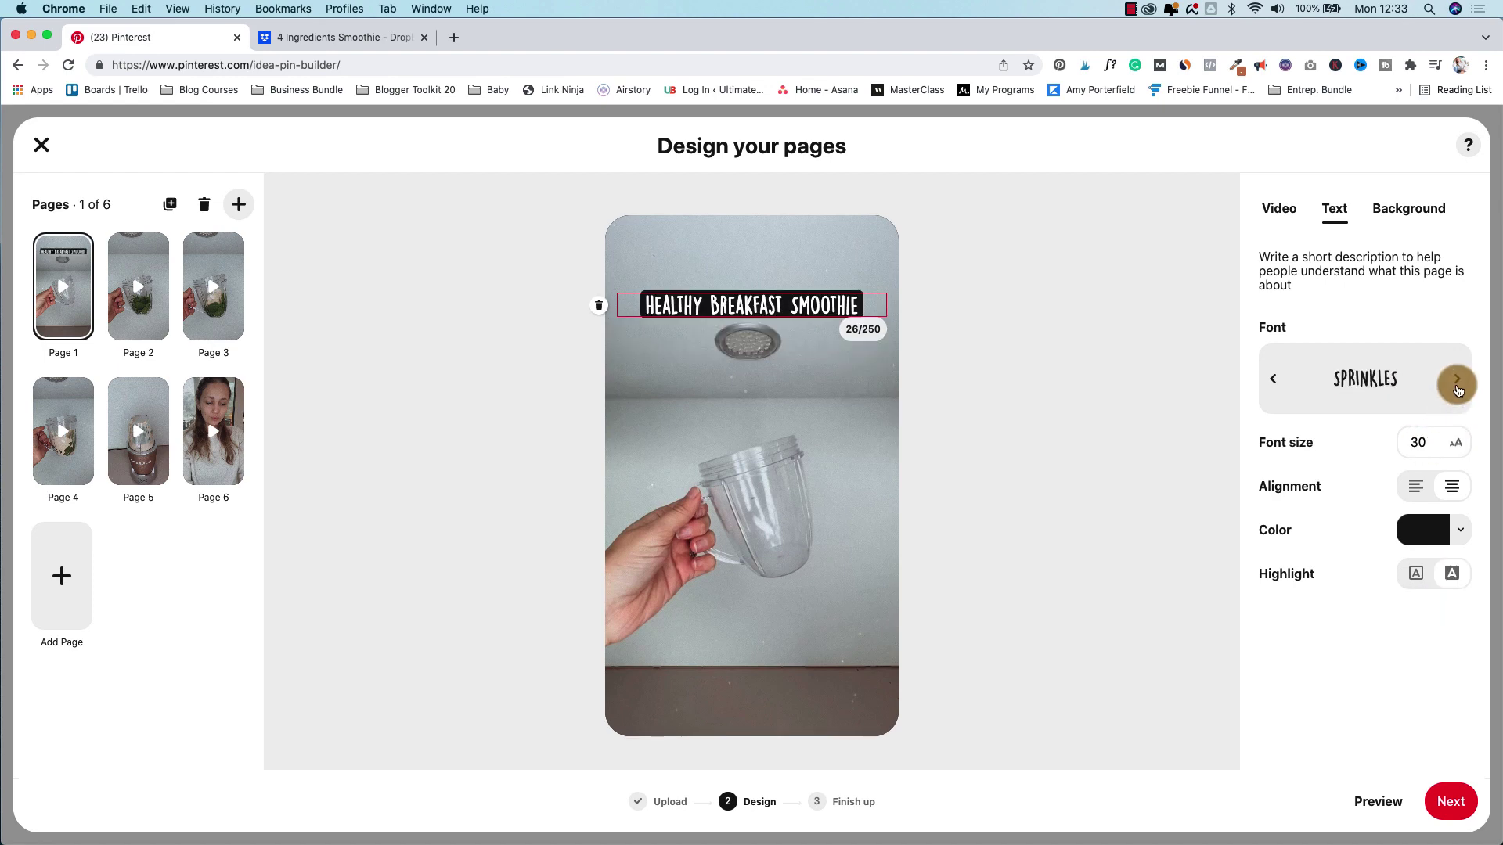
click(1014, 452)
mouse_move(763, 305)
mouse_down()
mouse_move(764, 339)
mouse_move(761, 299)
mouse_up()
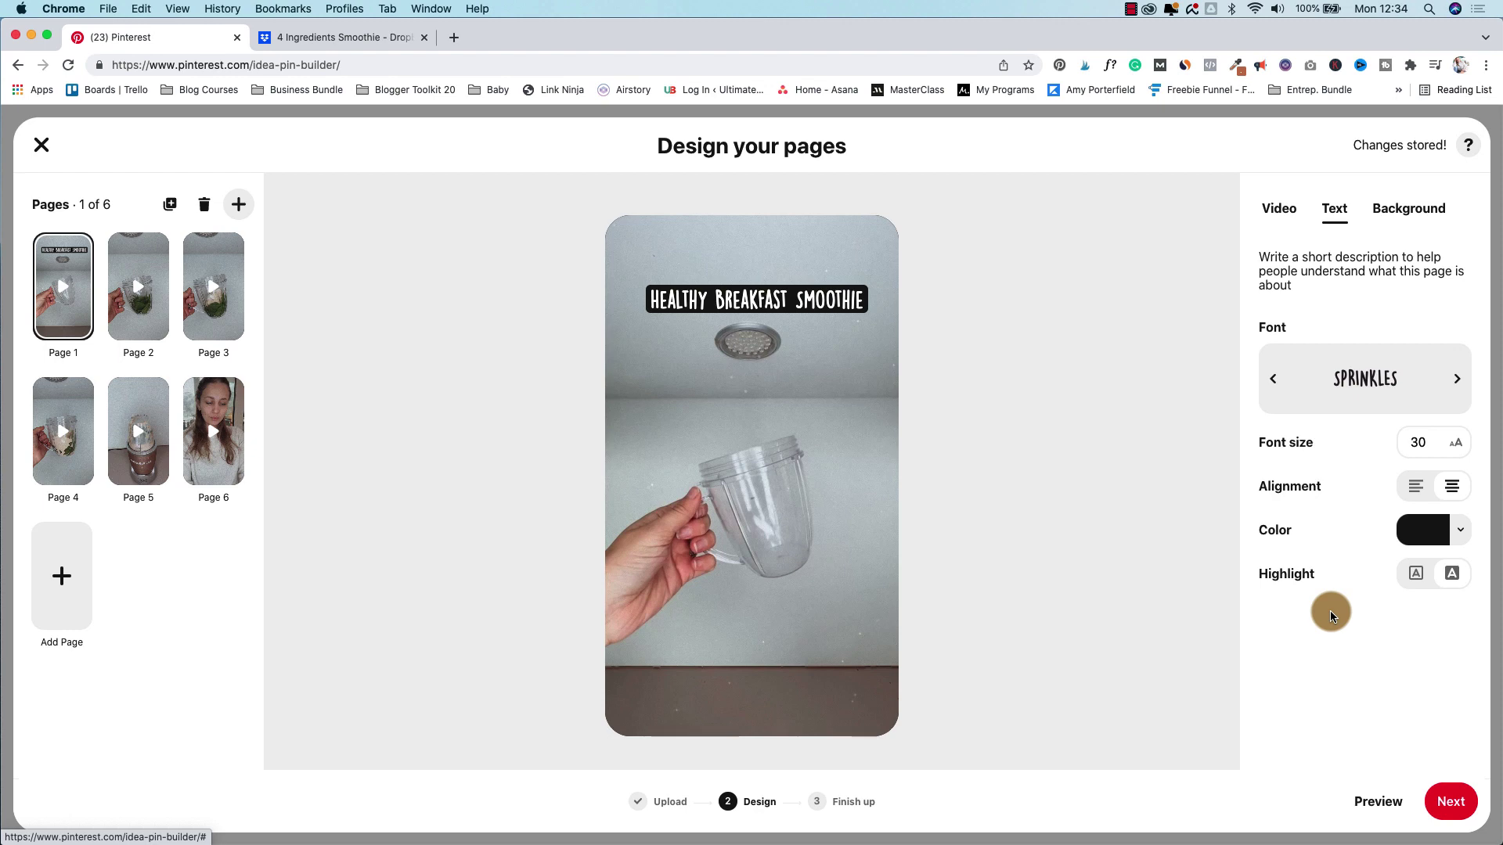
click(1120, 366)
- Add the text "Step 2: Add spinach" to page 2 and place it above the cup
click(168, 315)
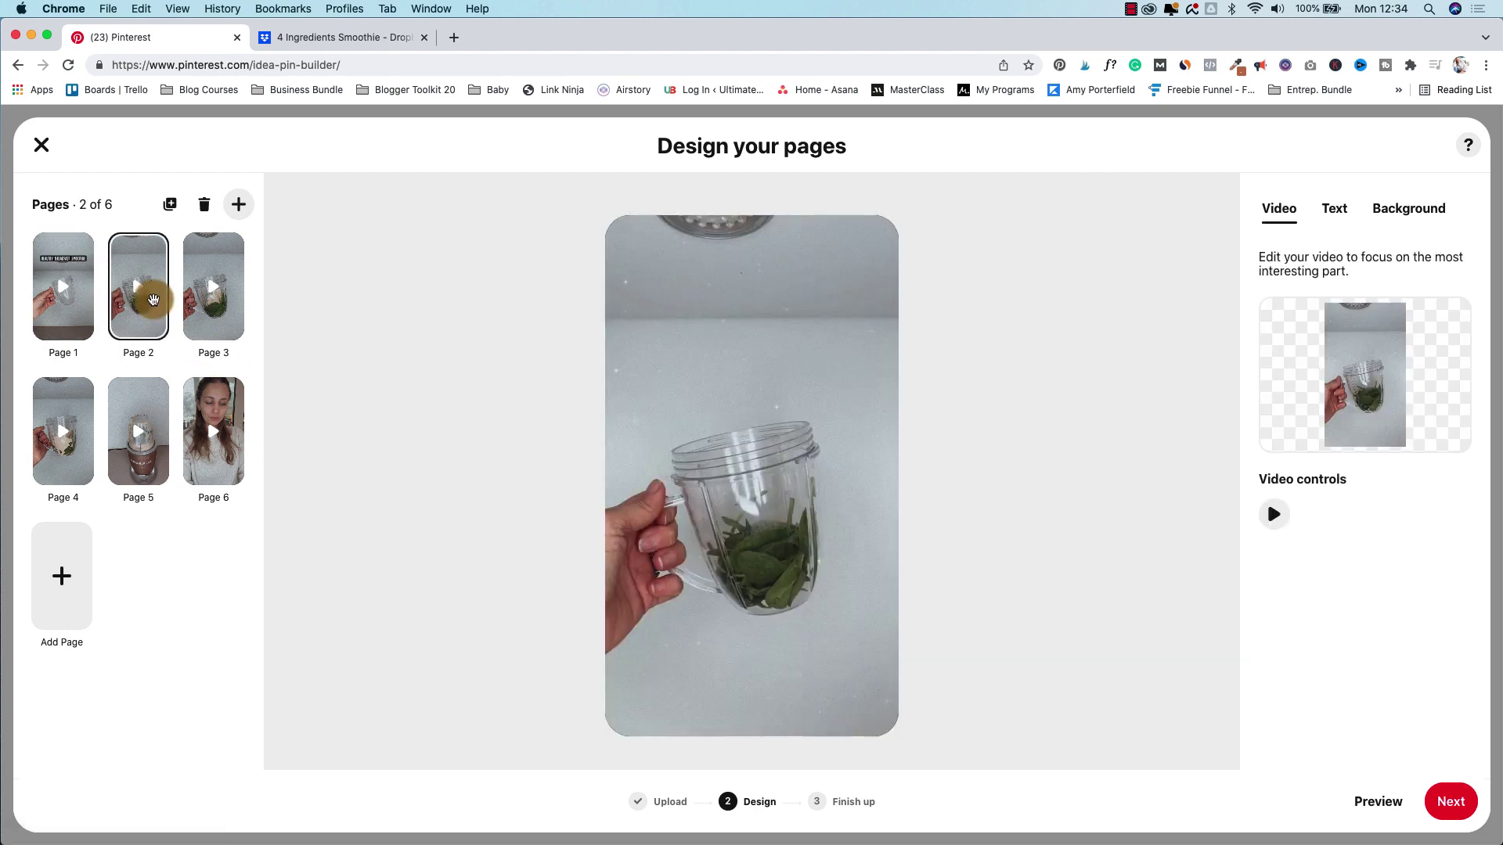
click(1330, 210)
click(1323, 335)
click(750, 471)
text(Step 2: Add spin)
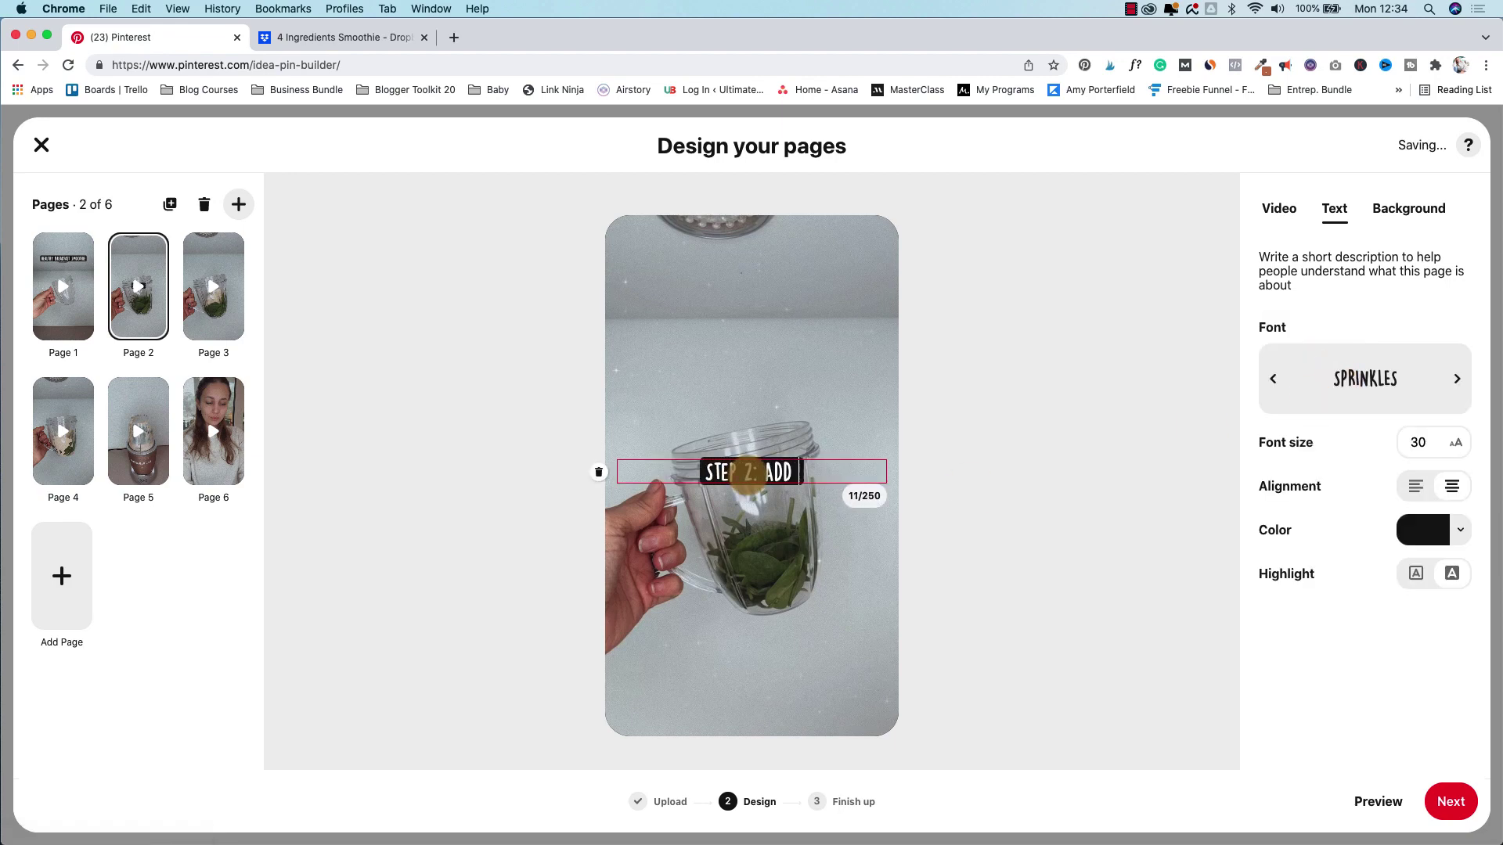
text(ach)
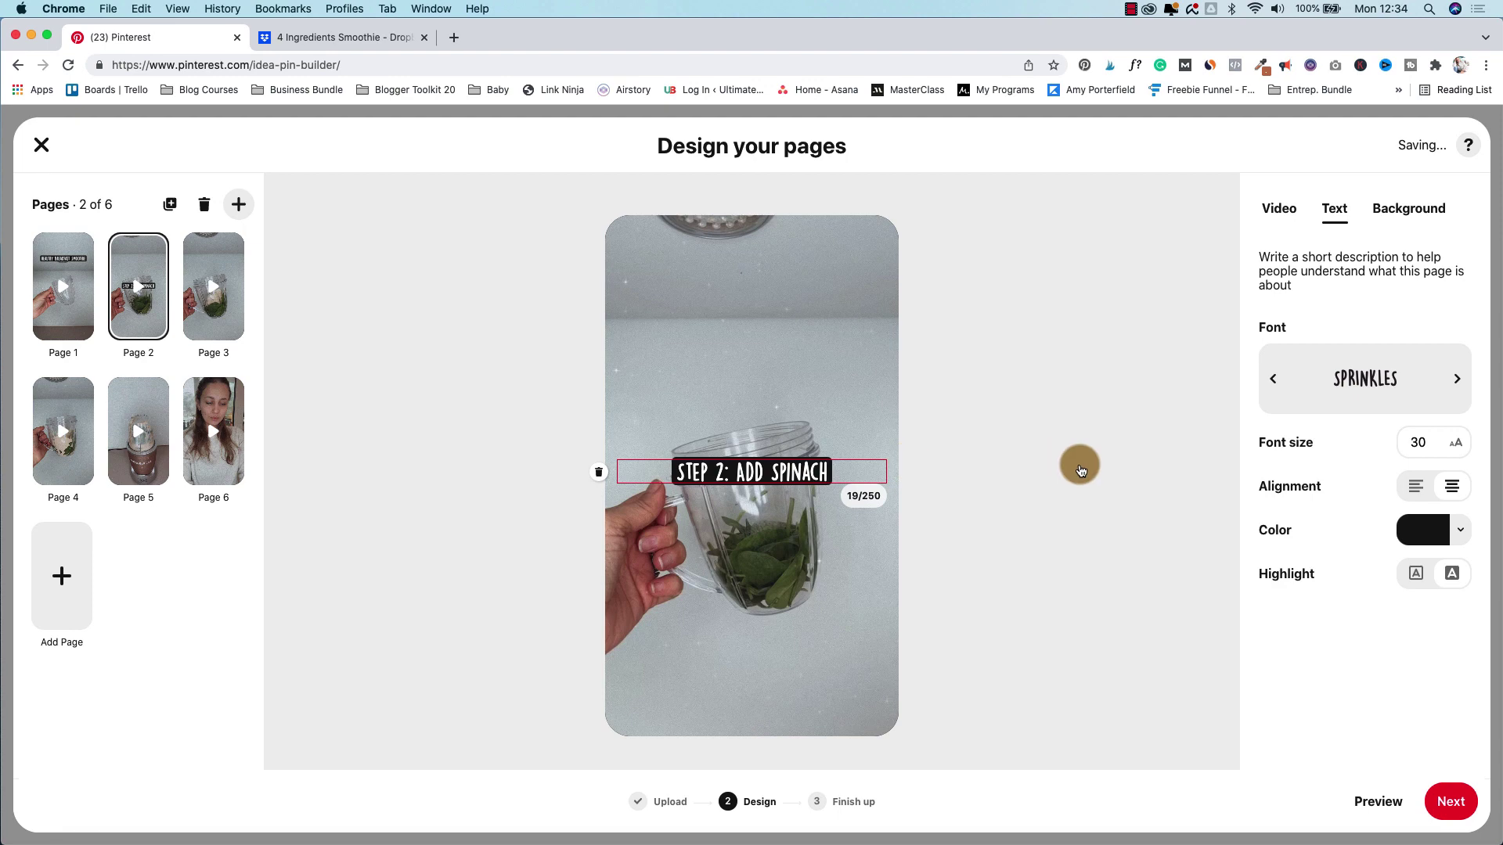
click(1079, 463)
drag(729, 475, 733, 333)
click(1083, 537)
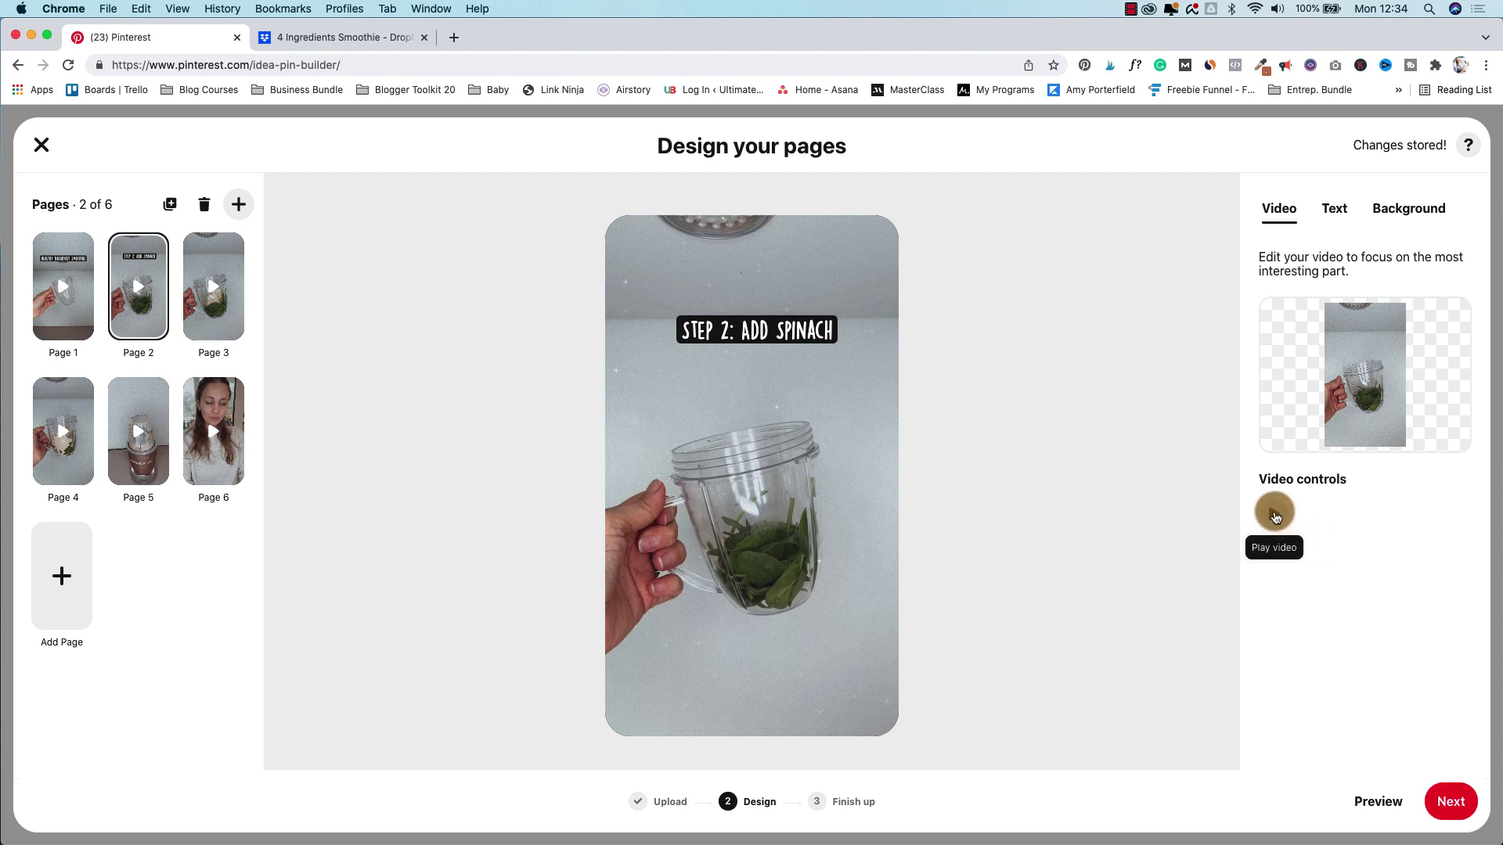
- Play the page 2 video and proceed to the finishing touches of the Idea Pin
click(1275, 515)
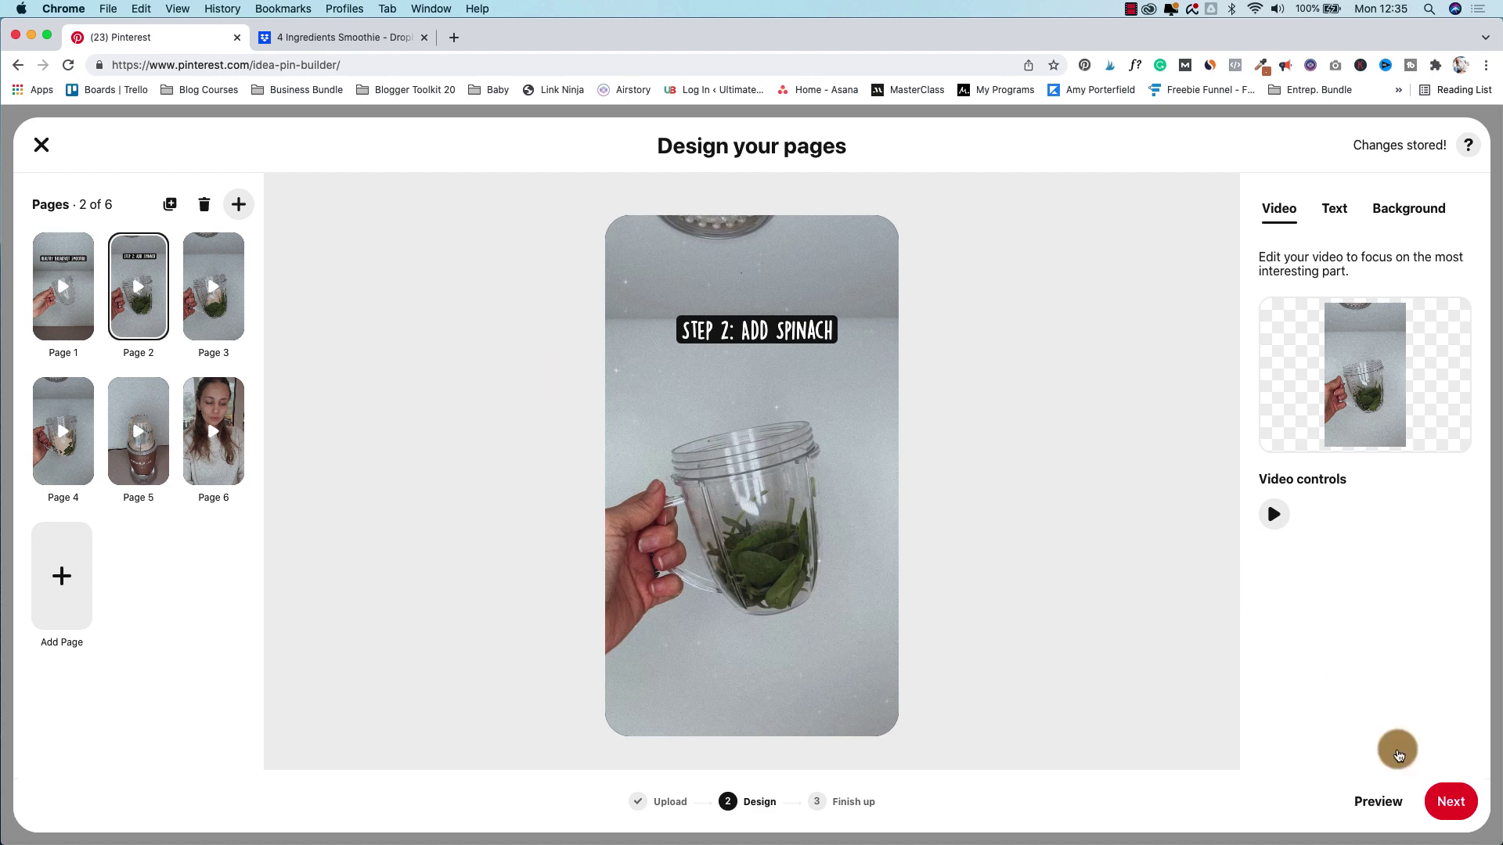
click(1426, 787)
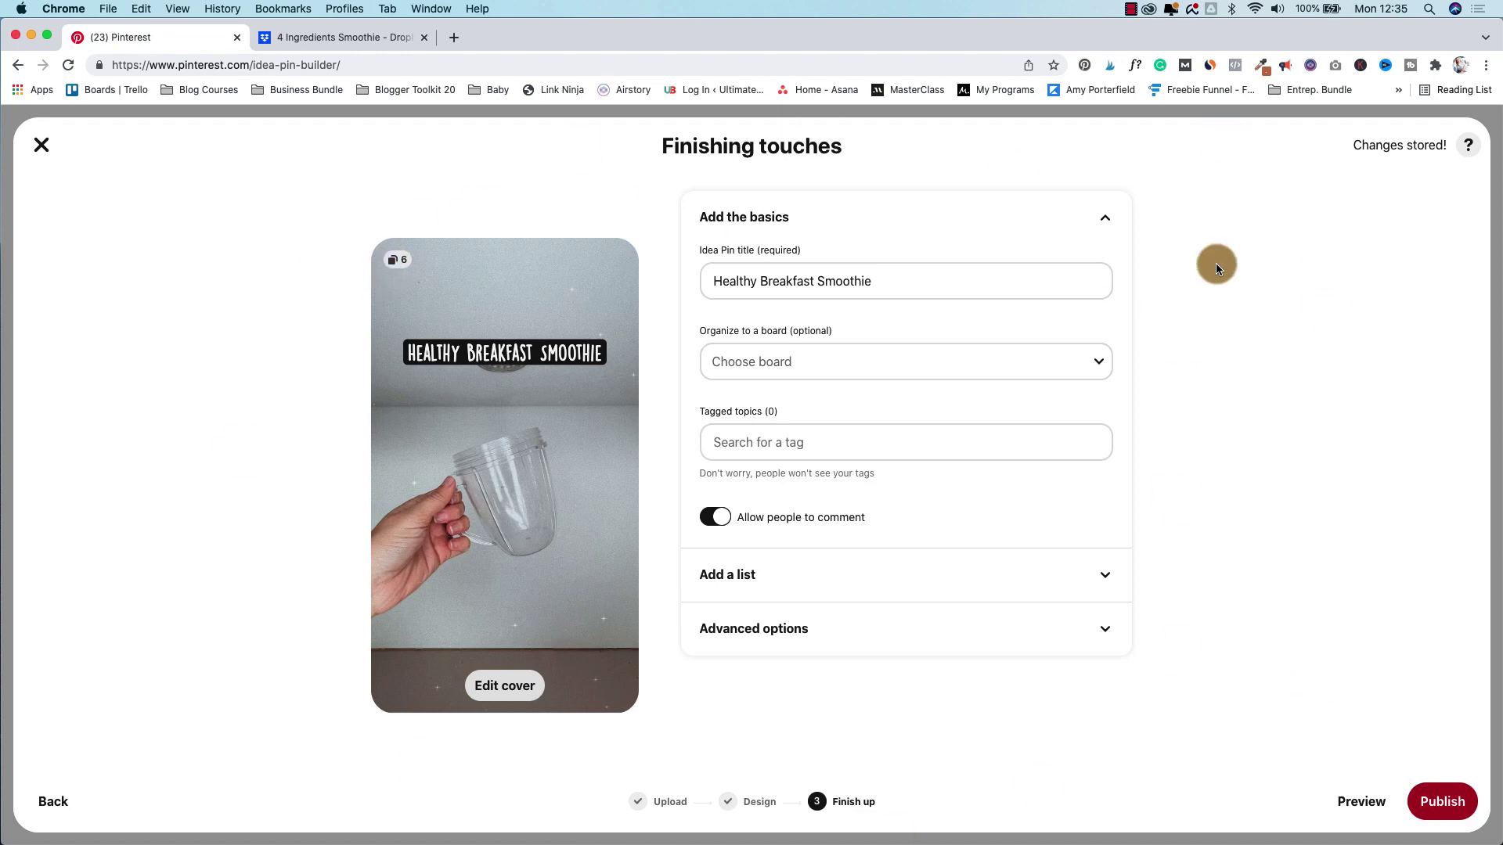
- Extend the Idea Pin title to "Healthy Breakfast Smoothie (4 Simple Ingredients)"
triple_click(807, 280)
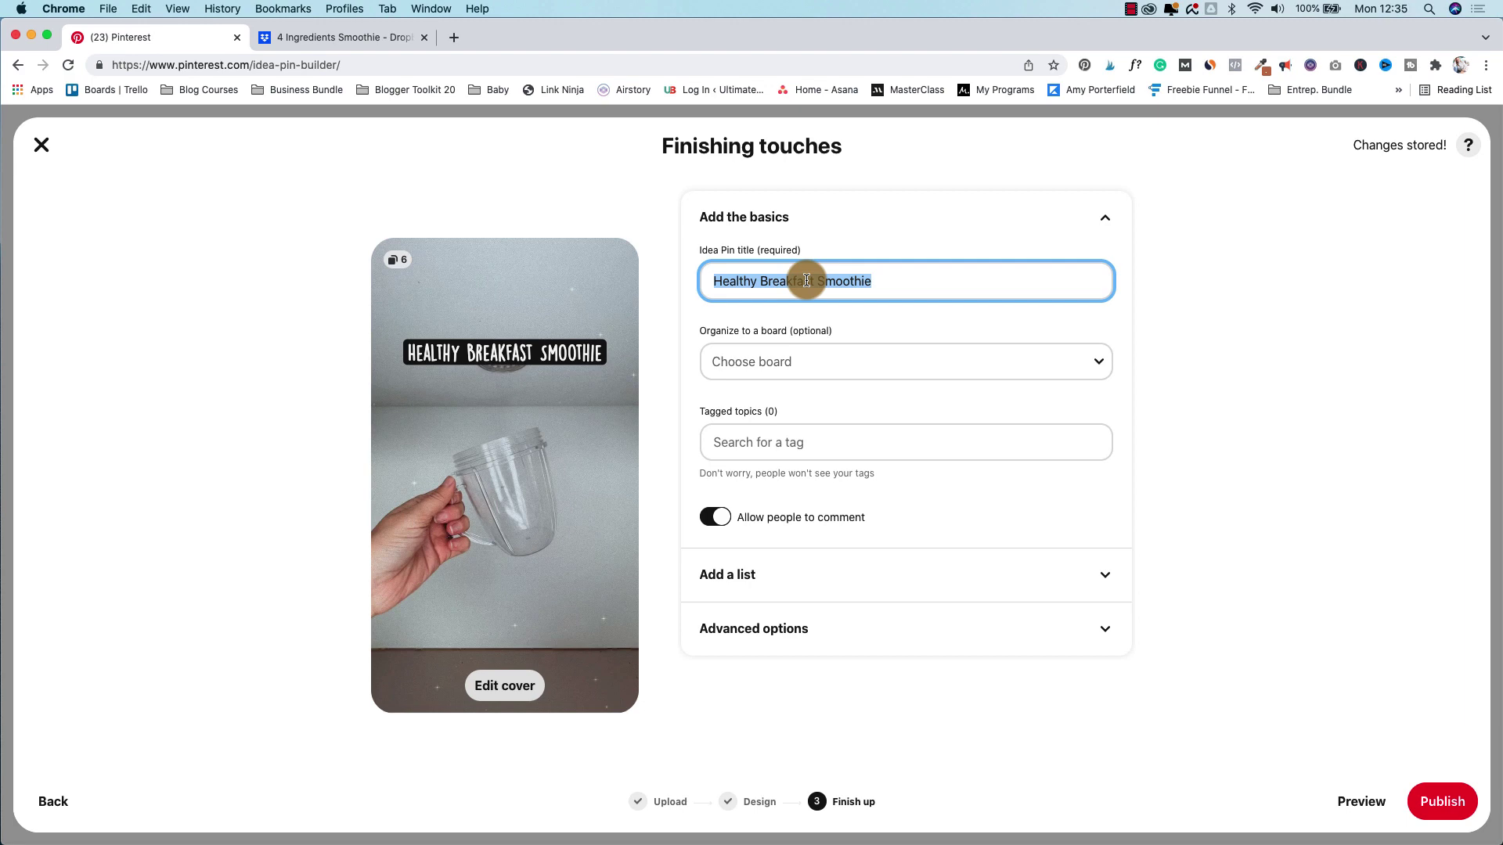
click(918, 289)
text((4 Si)
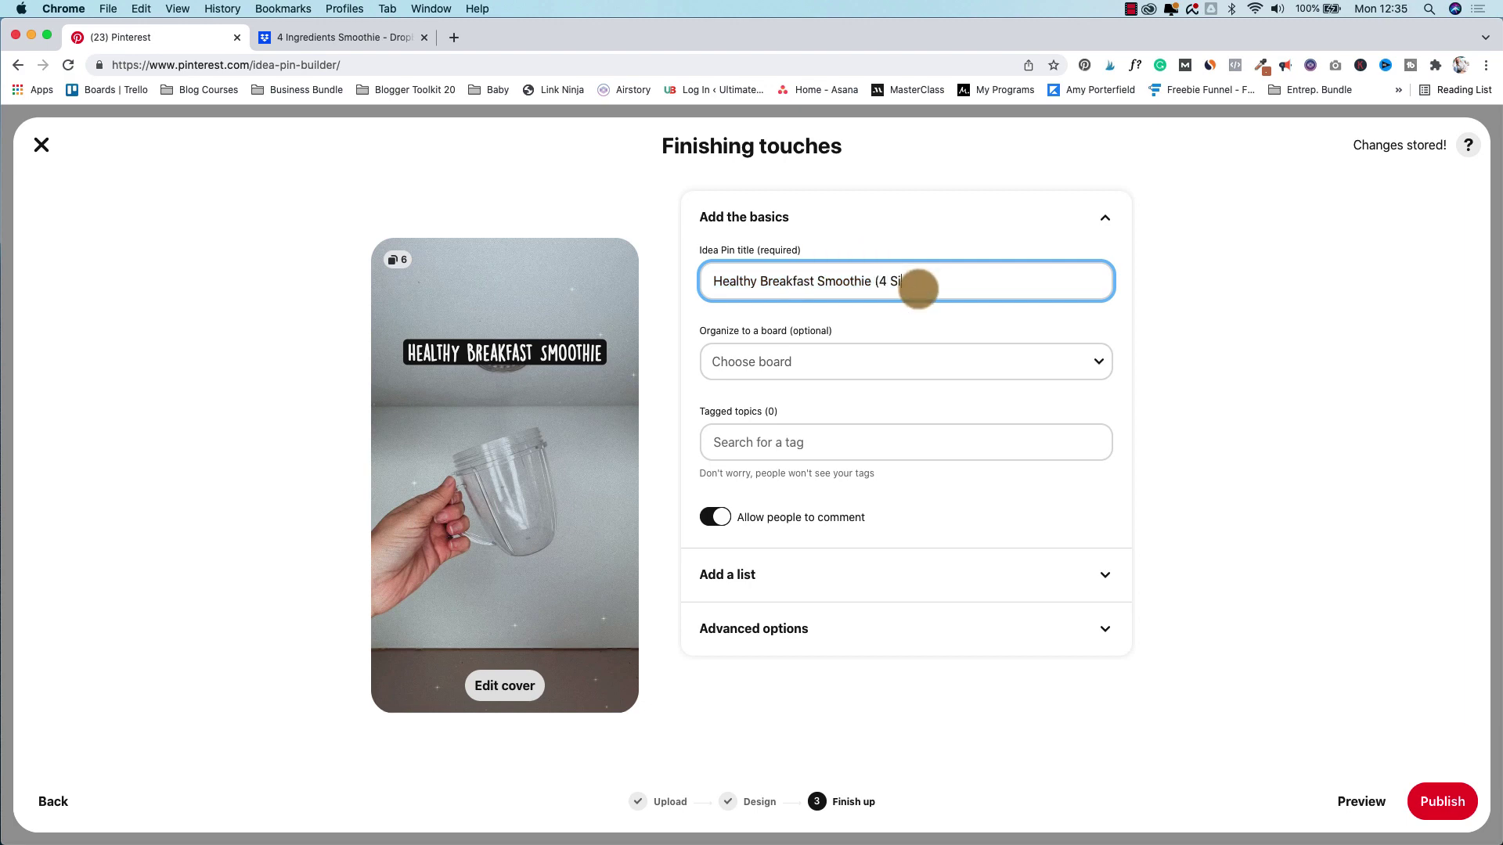
text(mple Ingredients))
- Search the boards for "what" and assign the Idea Pin to the What'sKatieUpTo.com board
click(895, 360)
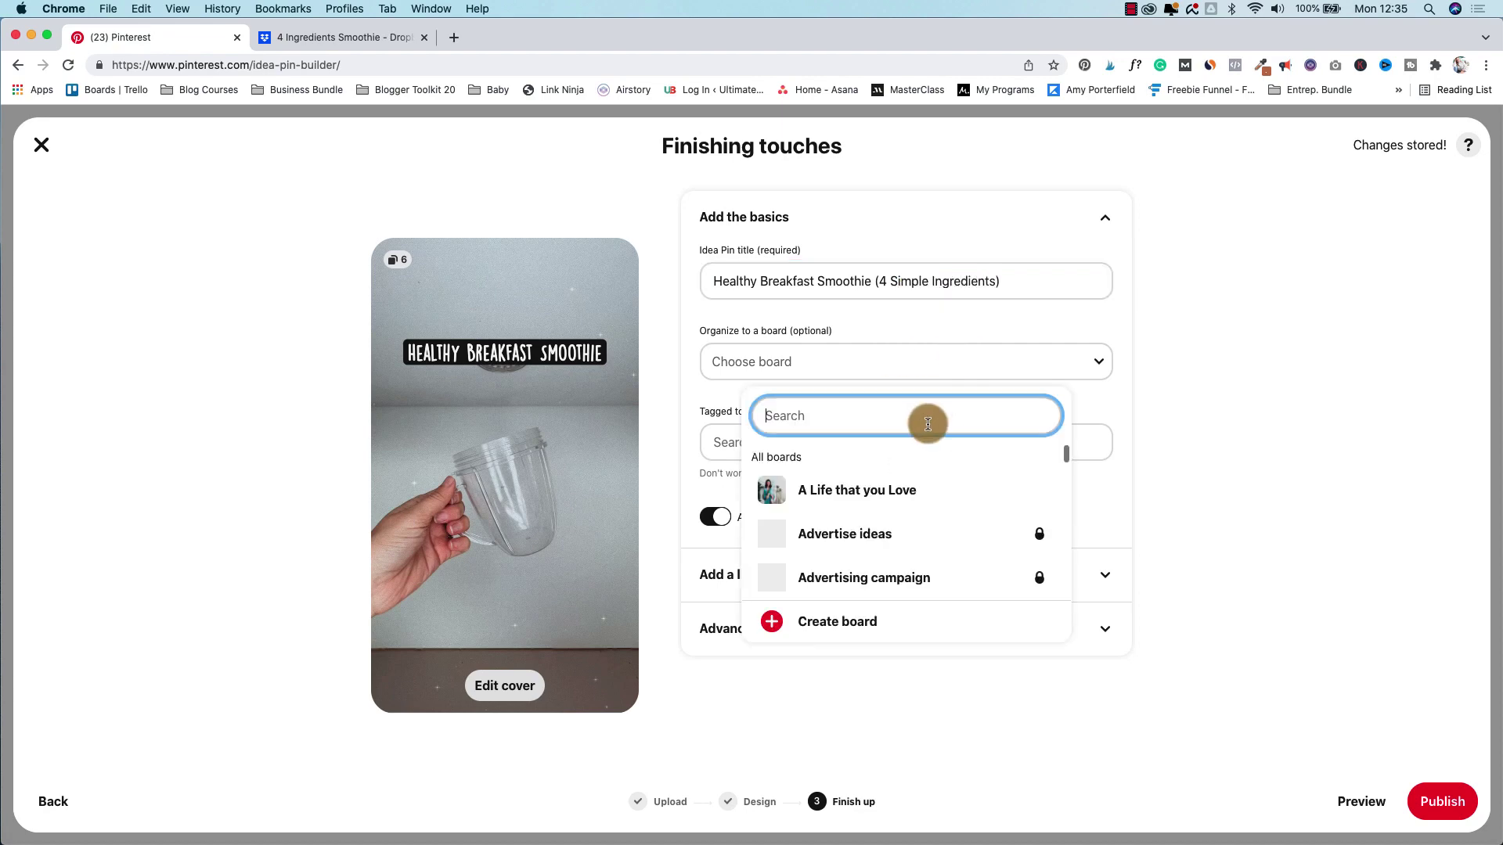
text(what)
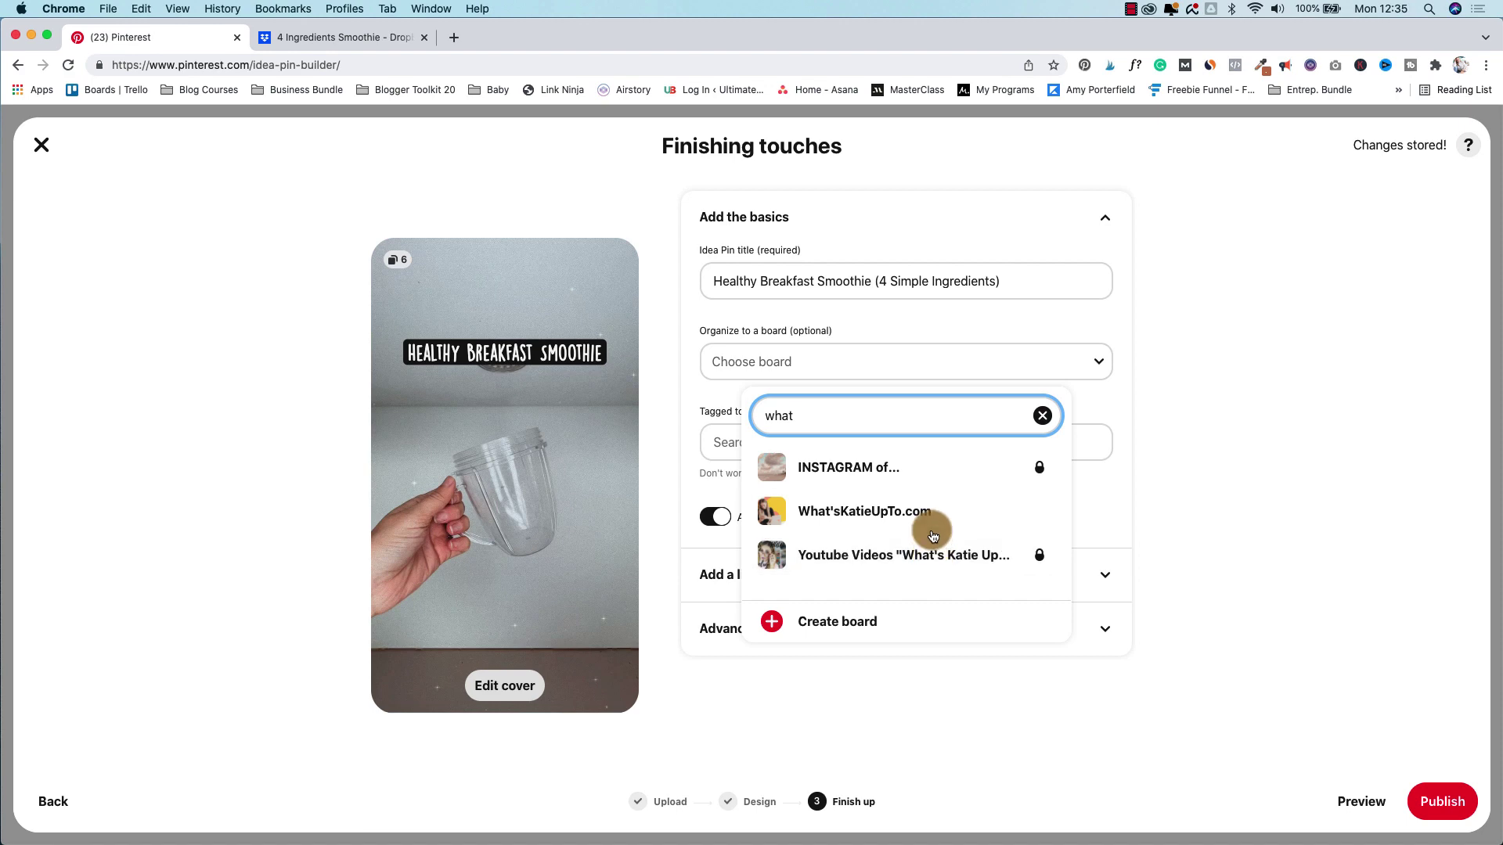
click(931, 530)
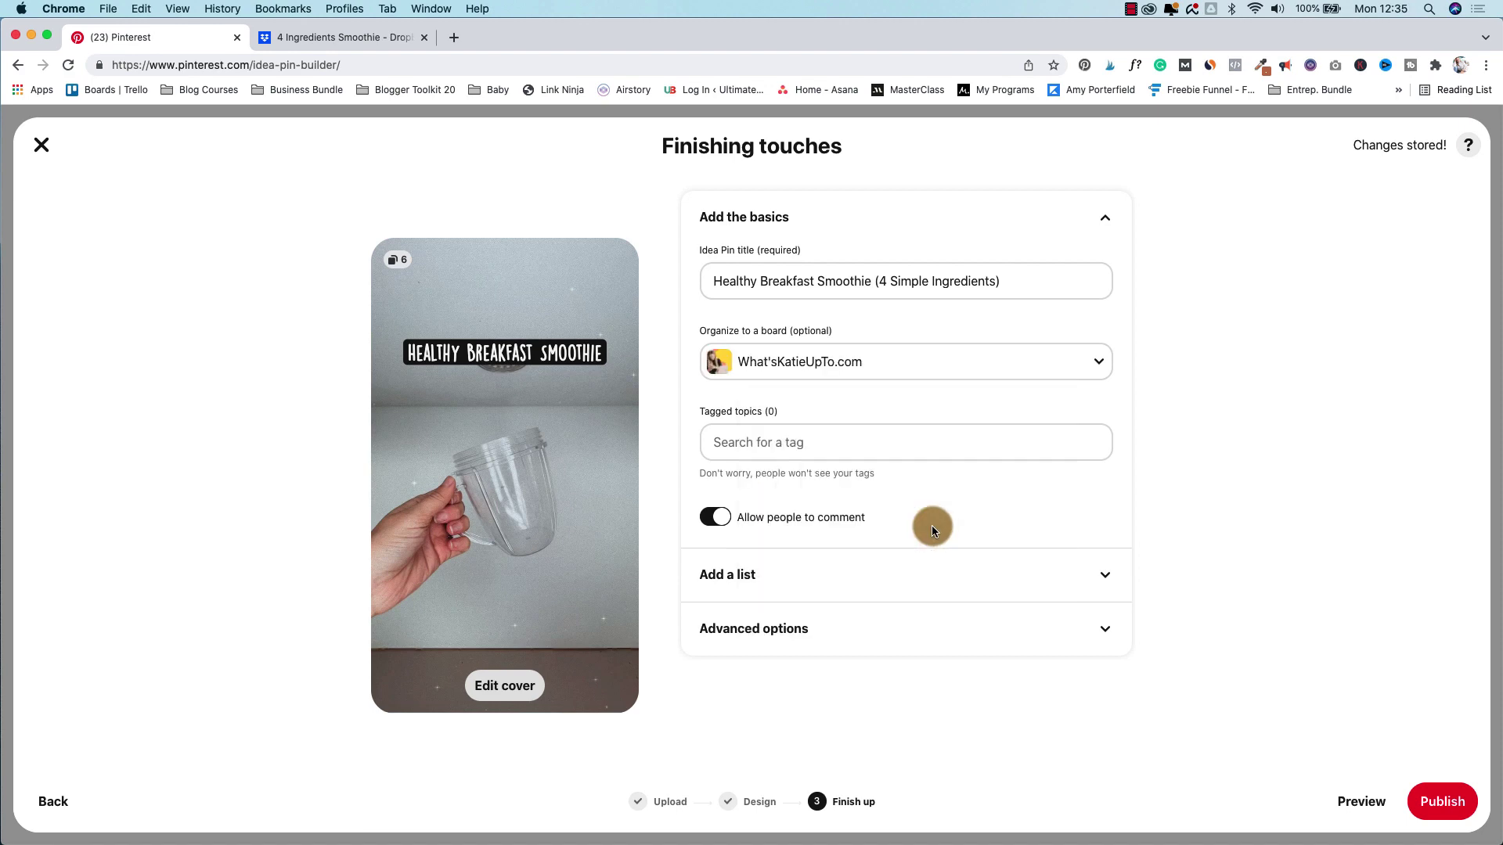
- Search the topic tags for "breakfast" and add the Healthy Breakfast tag
click(902, 446)
text(breaks)
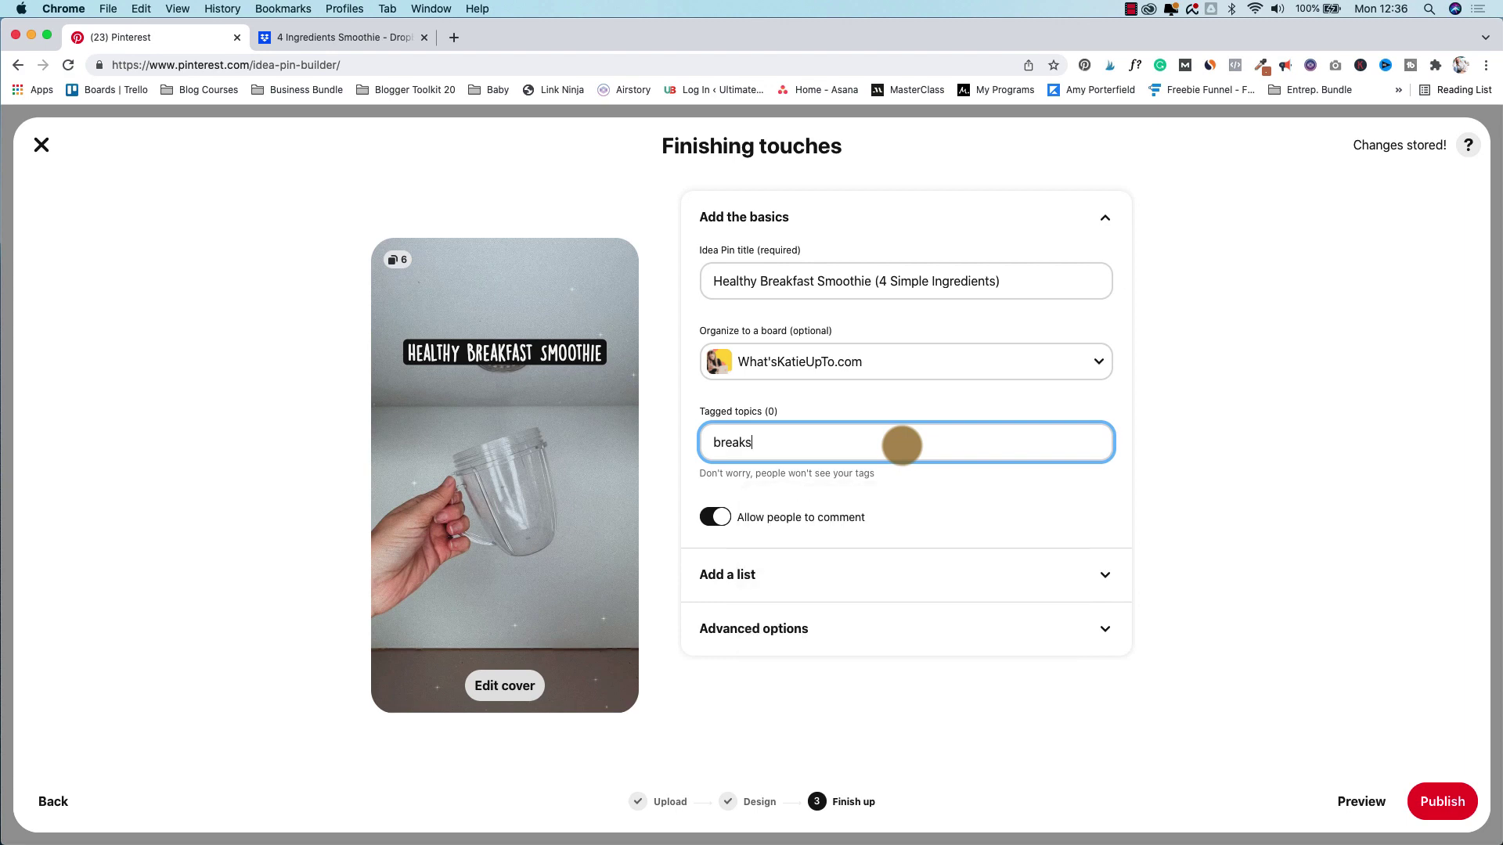
key(BackSpace)
text(fast)
click(845, 554)
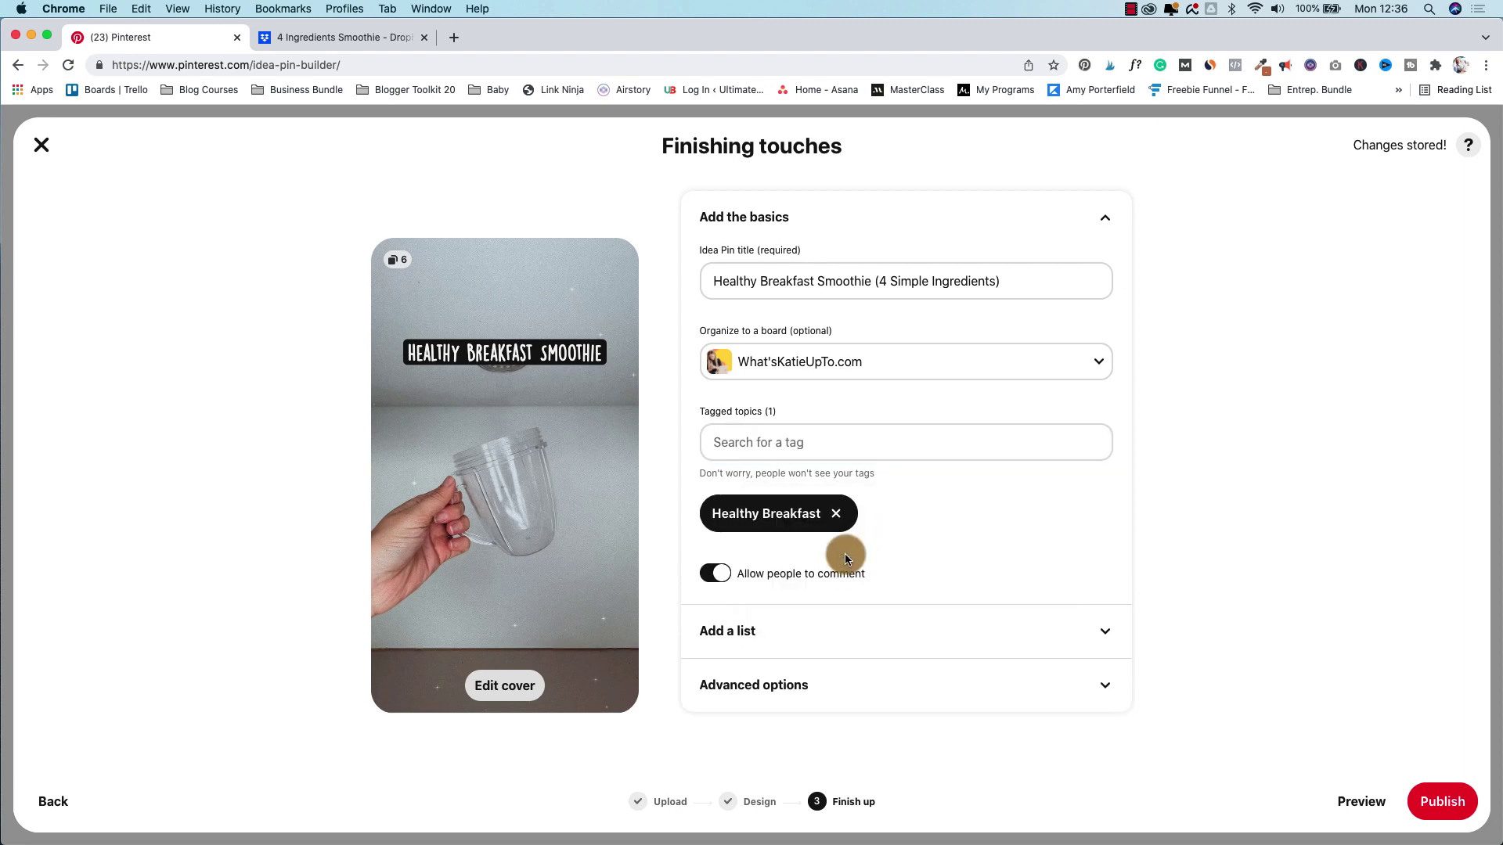
- Add the Green Smoothie Recipes topic tag by searching for "smoo", and search the tags for "vegan re"
click(838, 438)
text(smoothie)
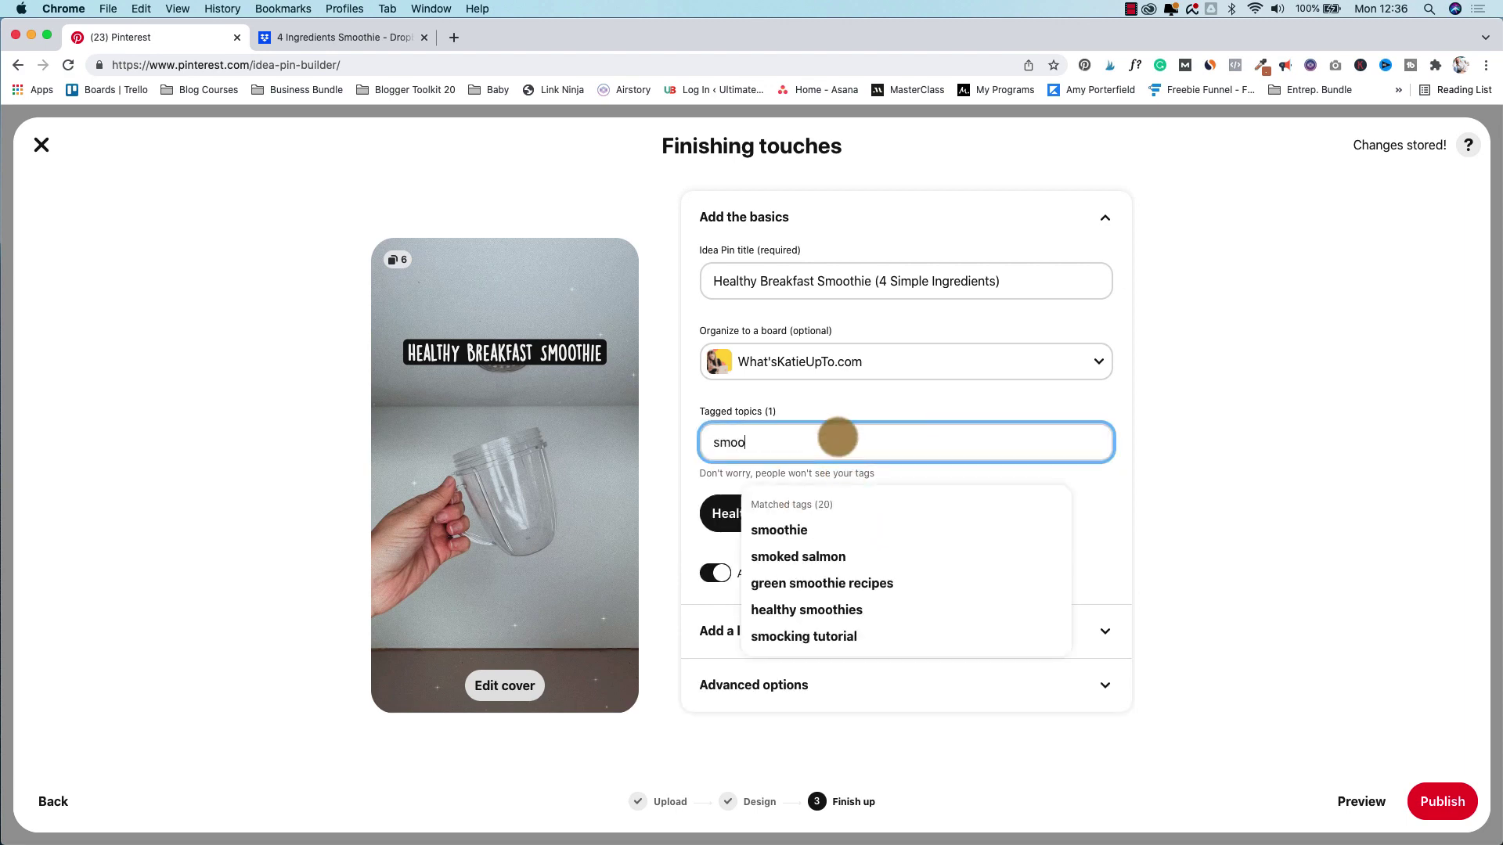
key(Down)
key(Down)
key(Return)
click(846, 440)
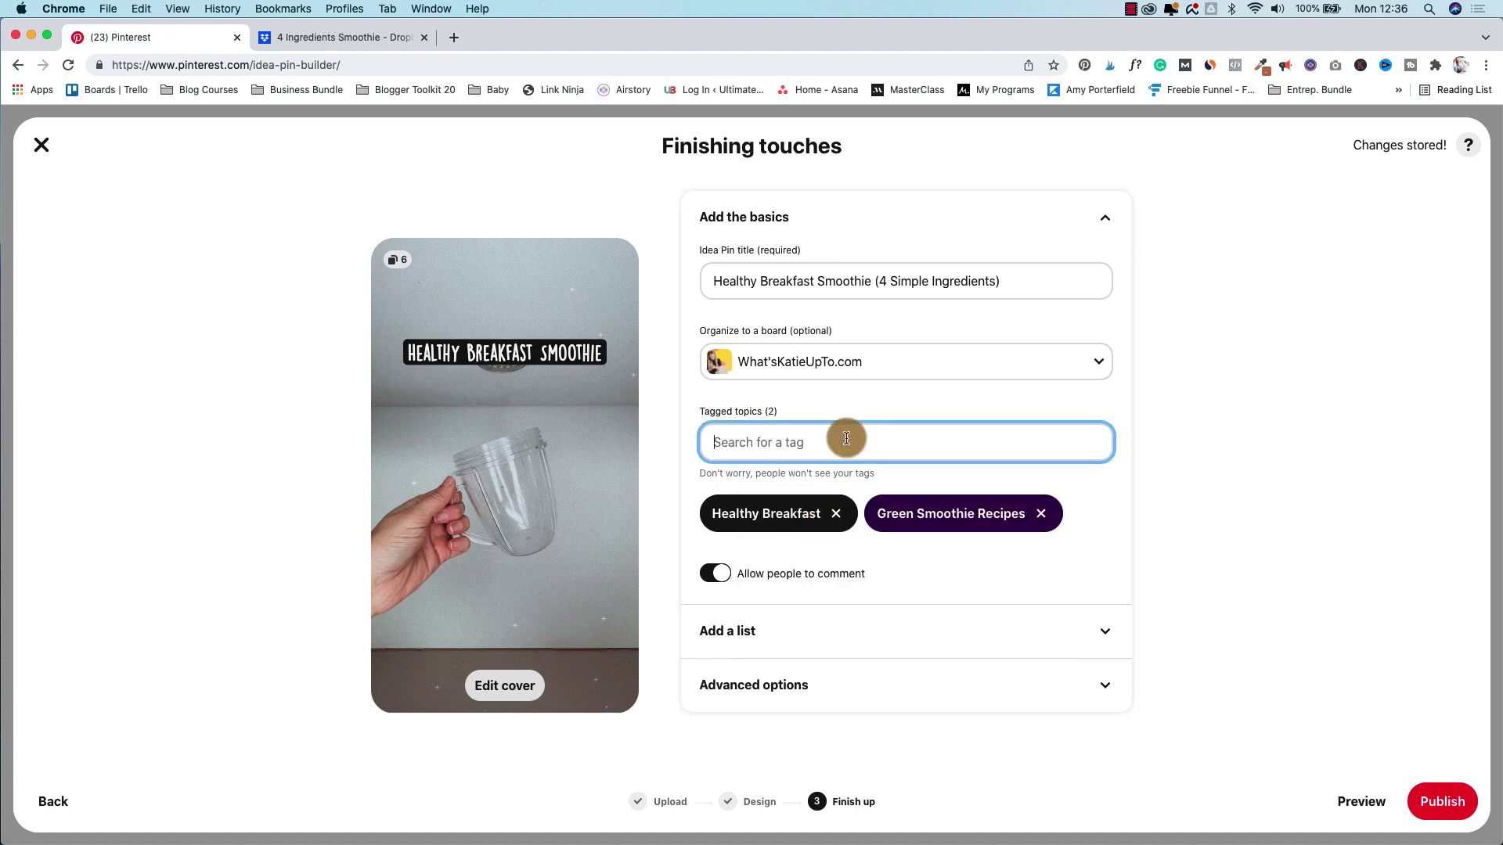
text(vegan re)
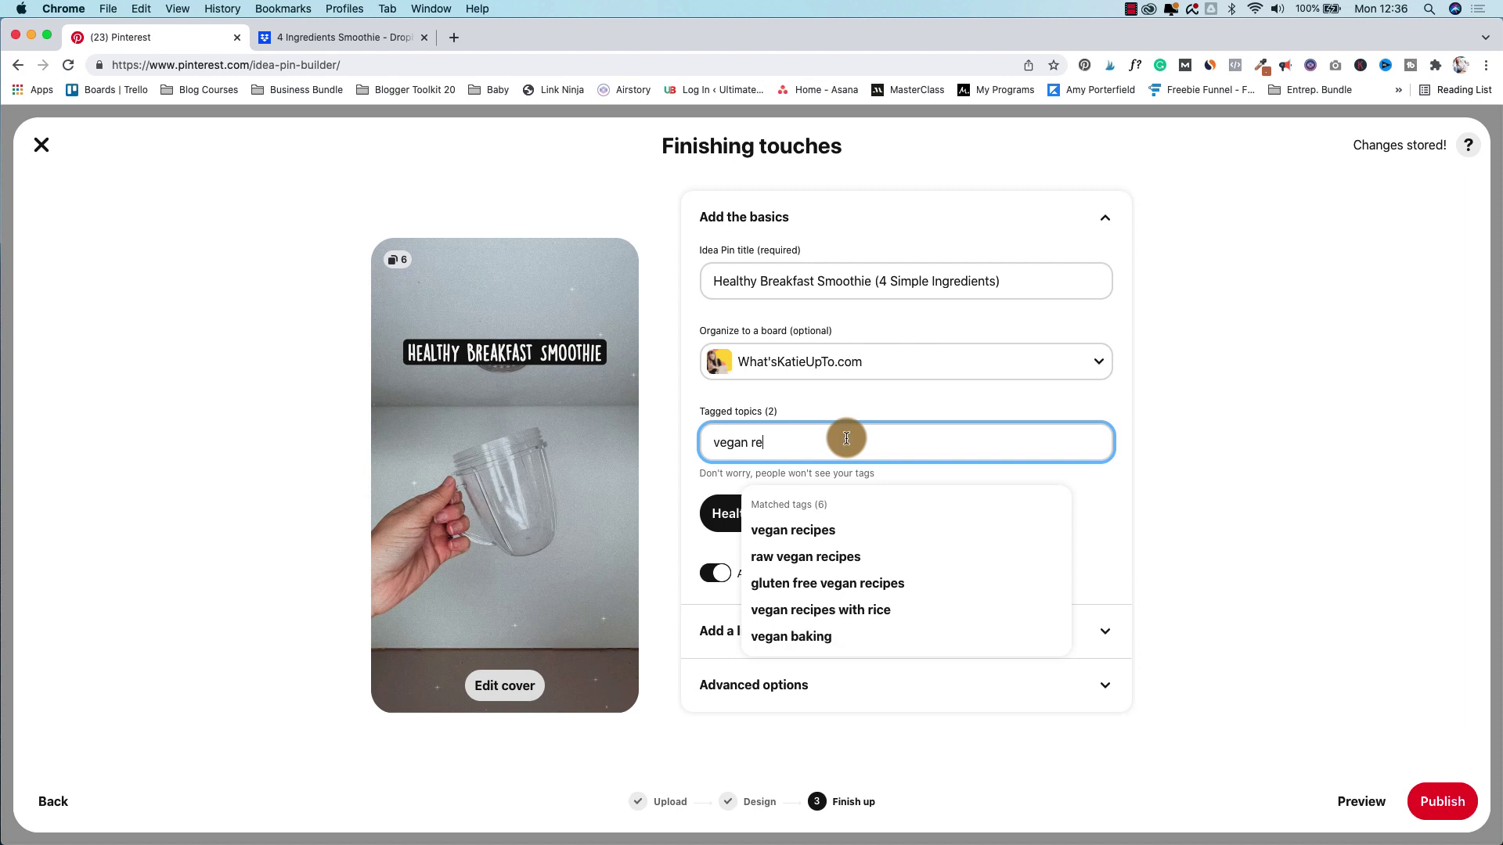
- Add a Notes list to the Idea Pin and paste in the copied smoothie recipe text
click(1104, 631)
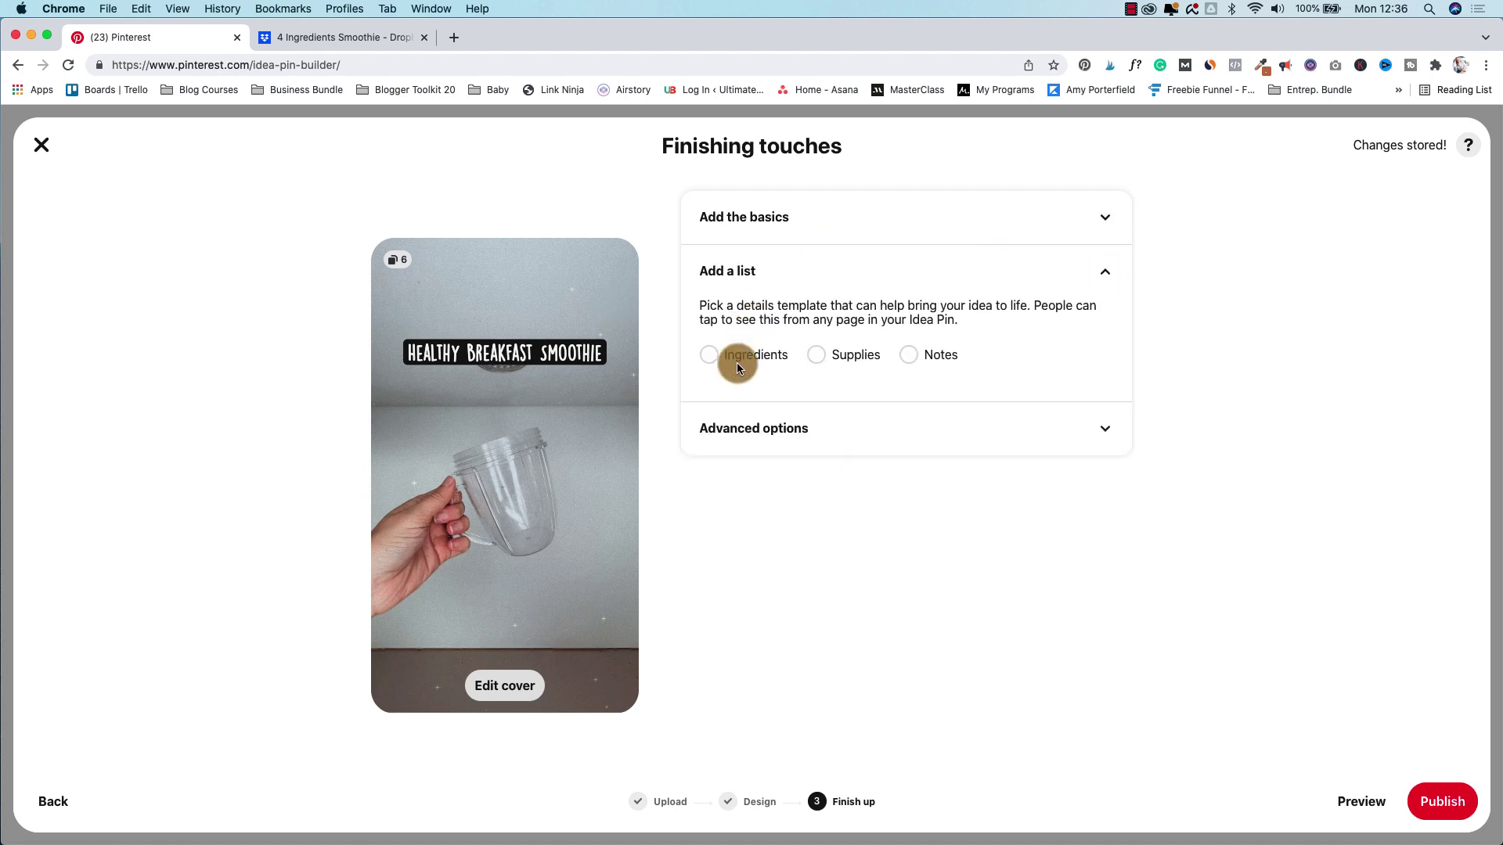
click(945, 352)
click(836, 435)
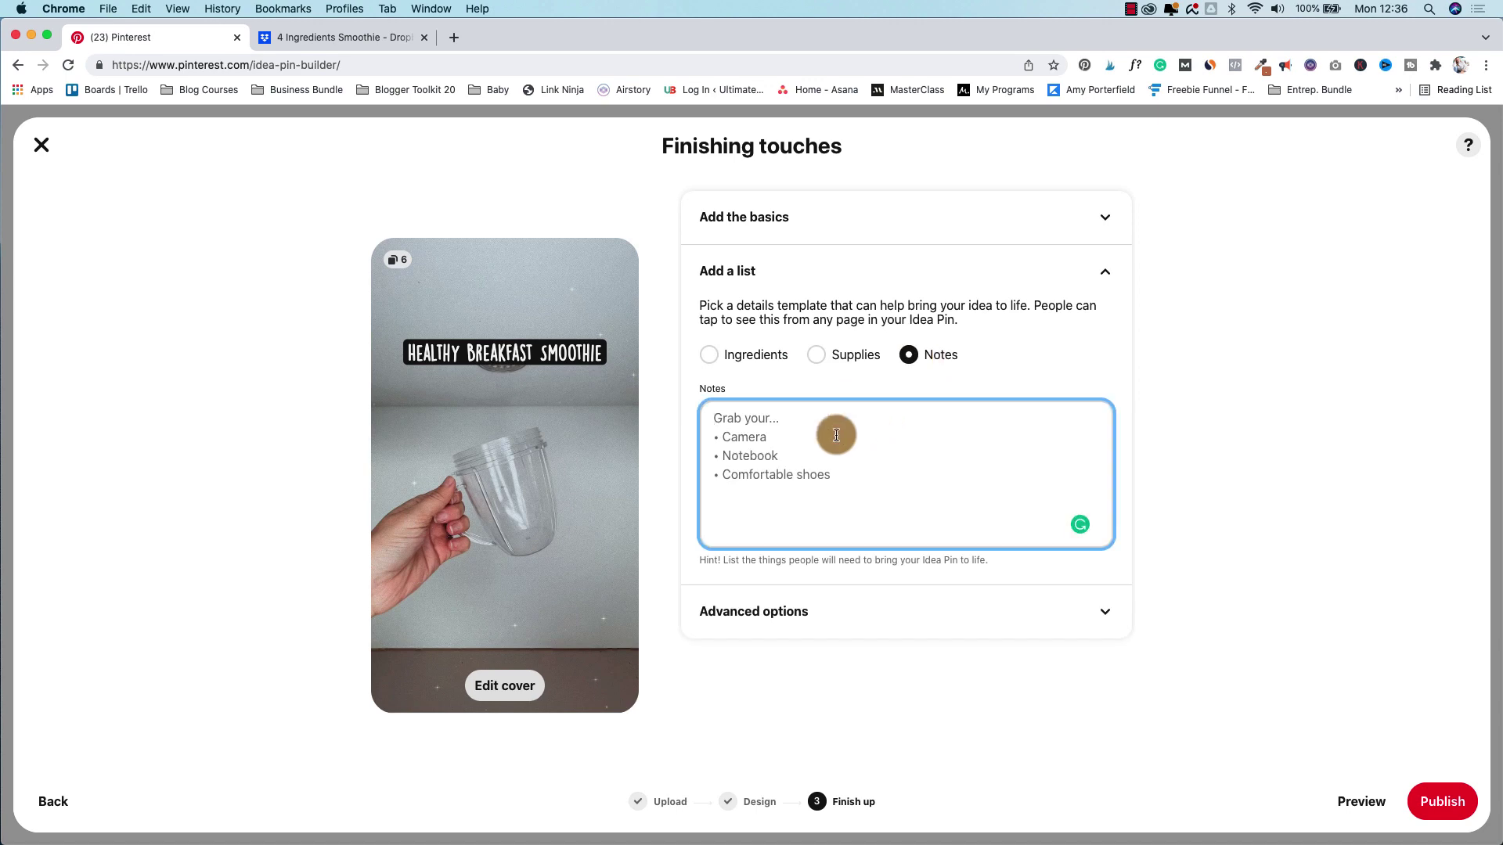
key(super+v)
- Remove the line breaks after the bullets so the spinach, frozen cauliflower and protein powder ingredients sit beside their bullets
scroll(836, 435, up, 5)
click(713, 499)
key(BackSpace)
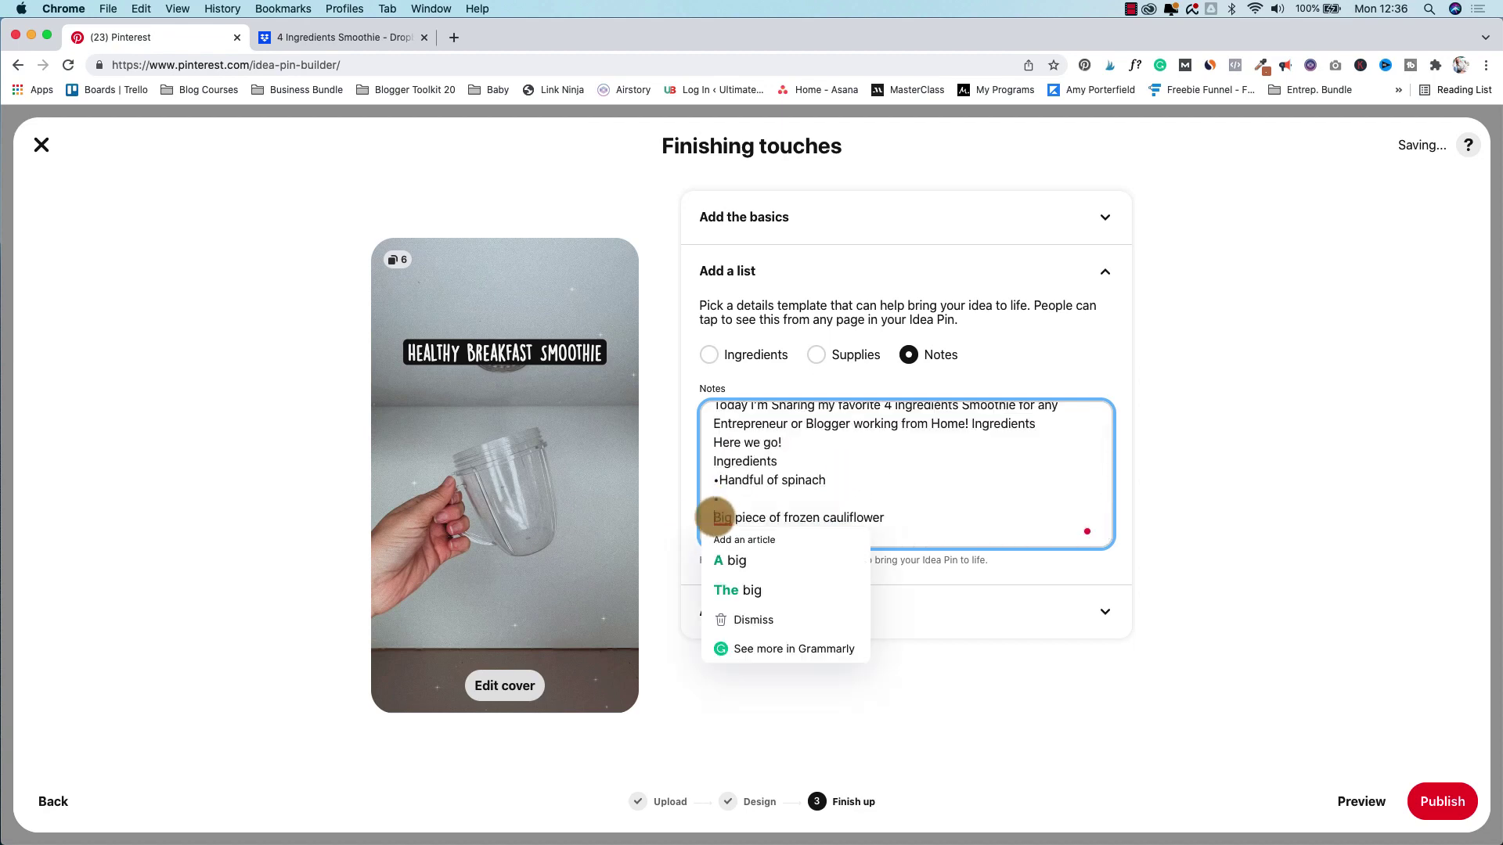
click(713, 516)
key(BackSpace)
click(712, 536)
key(BackSpace)
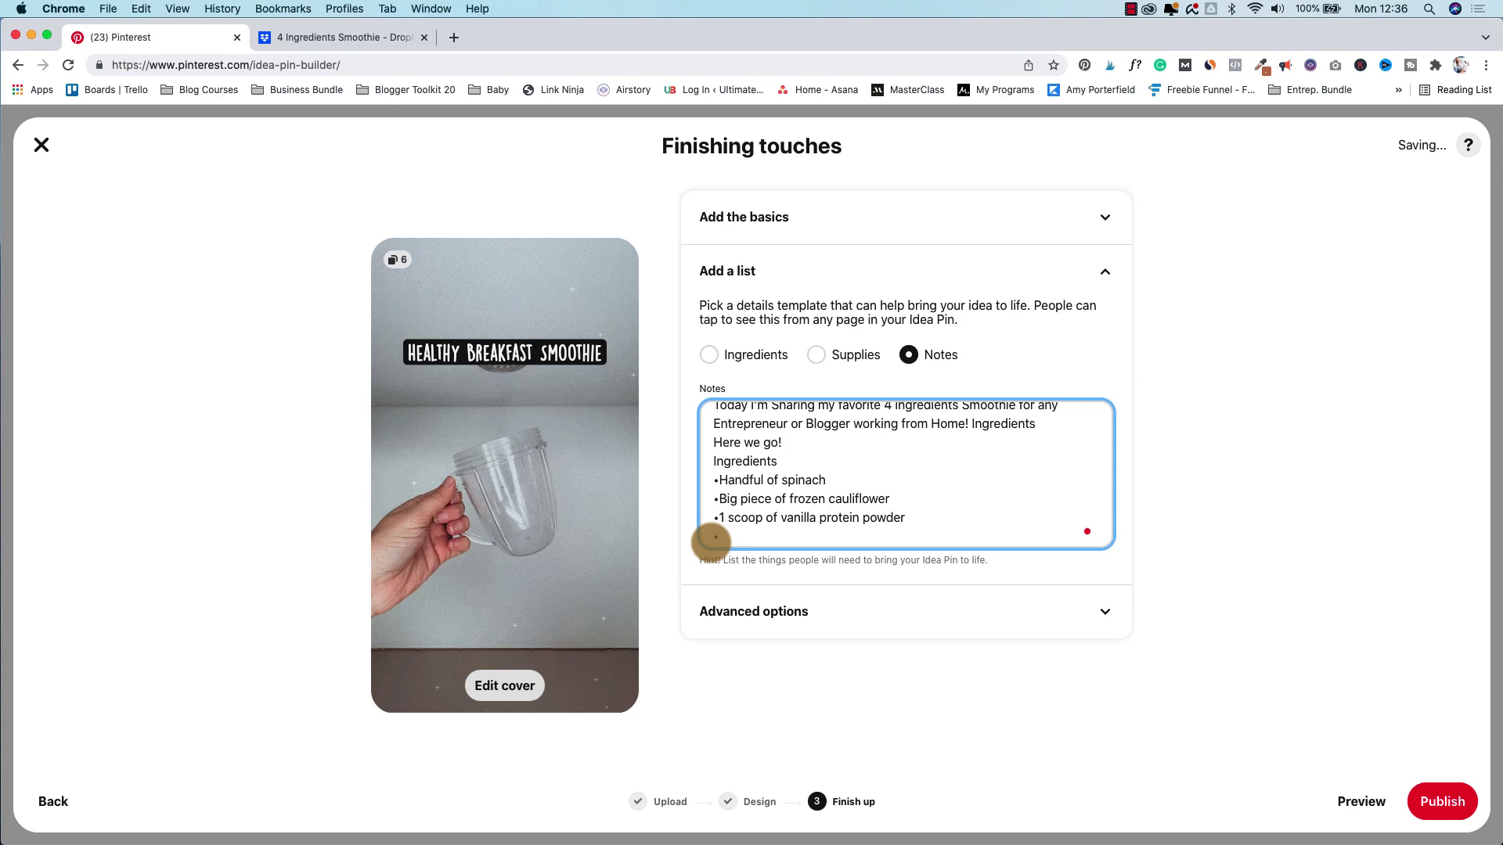
- Bring "2 cups of almond milk" up beside its bullet and lowercase "sharing" in the notes, checking the full text
scroll(713, 540, down, 2)
scroll(887, 501, up, 5)
scroll(888, 501, down, 1)
scroll(888, 501, up, 5)
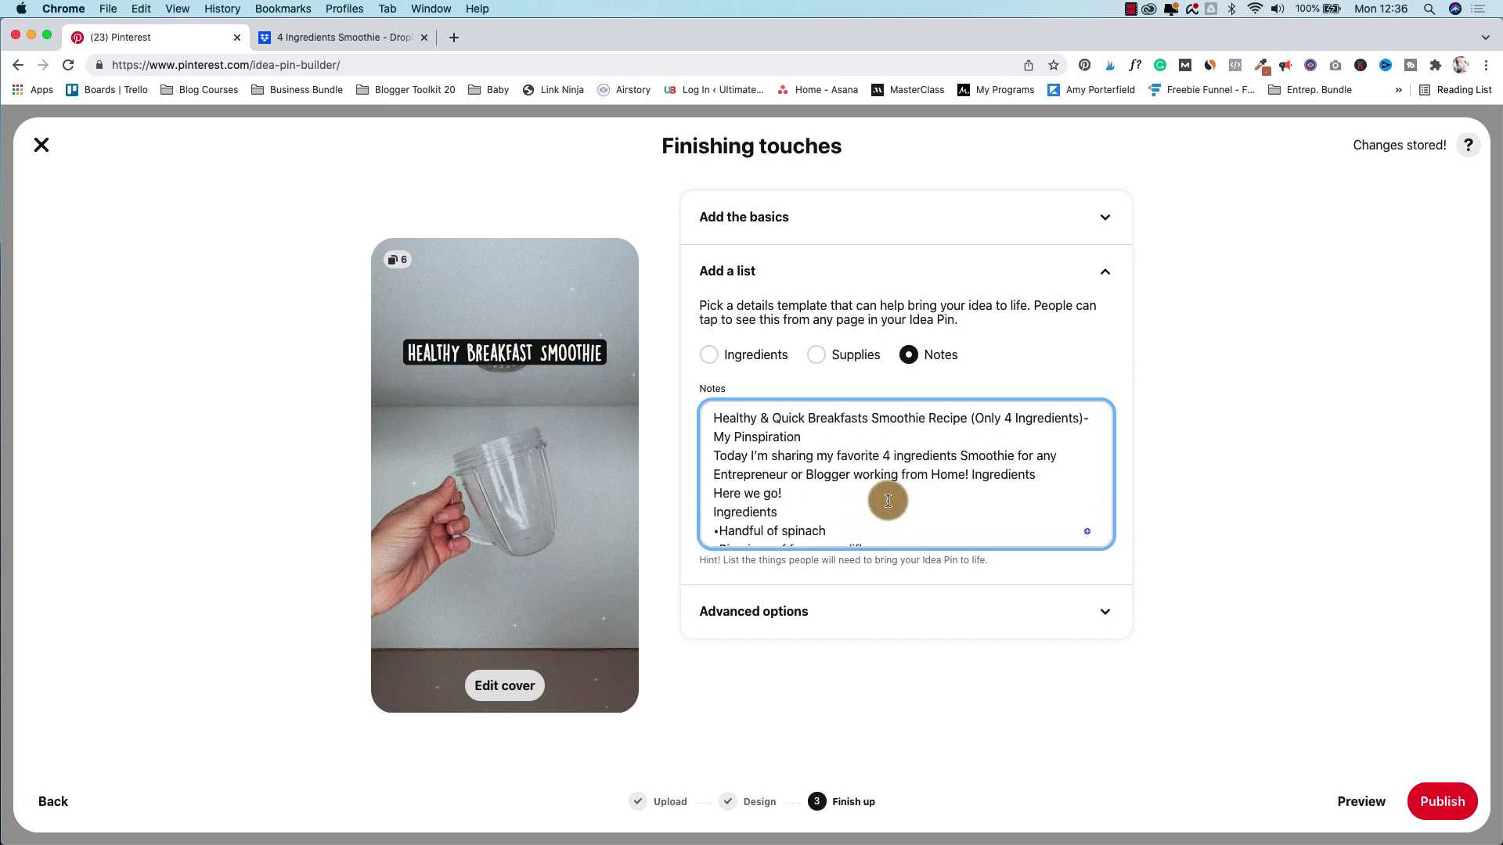
scroll(887, 501, down, 4)
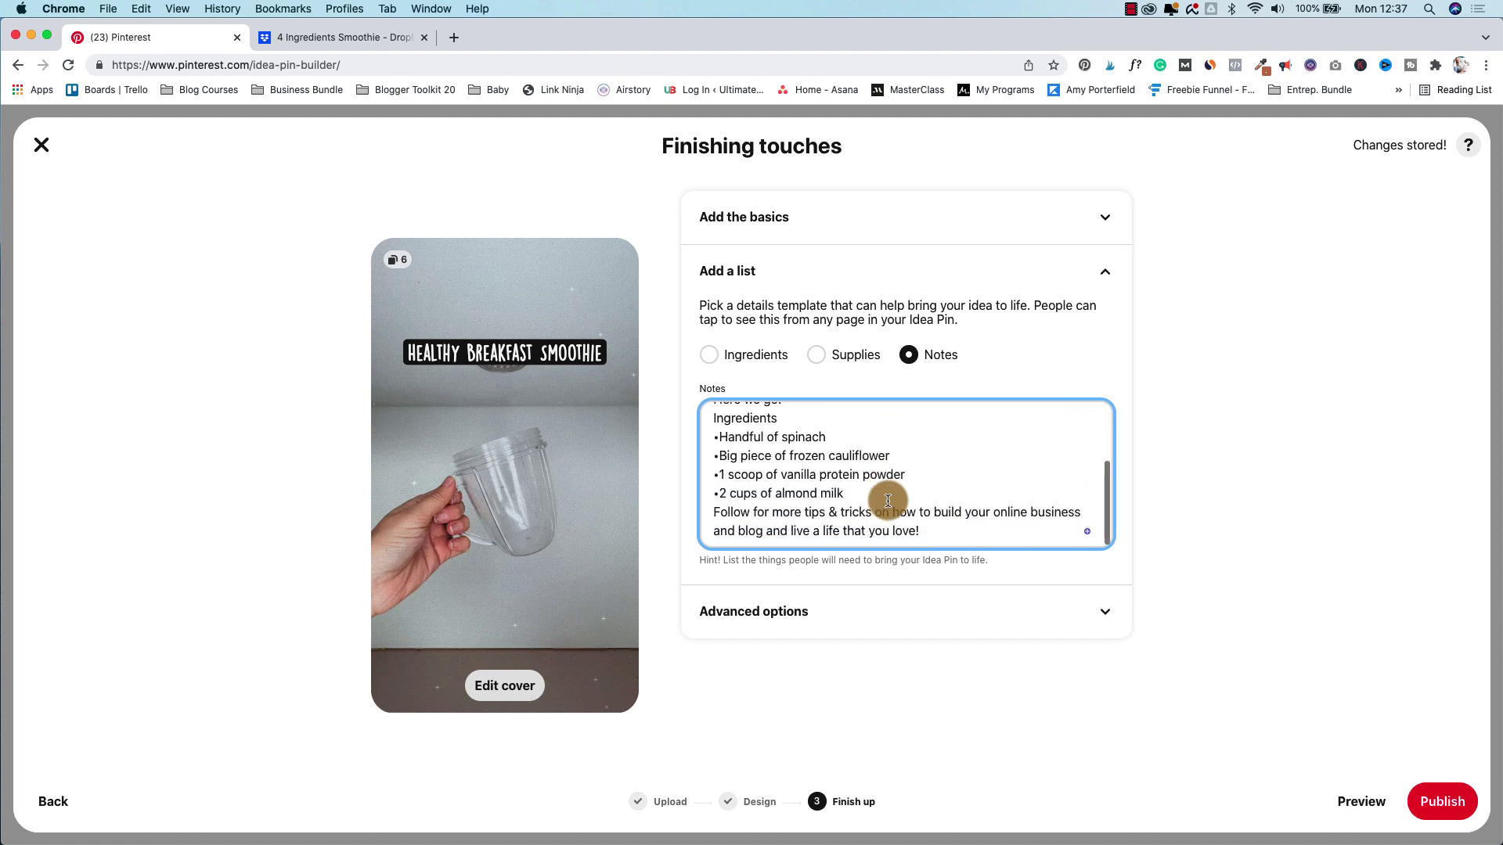
scroll(887, 501, up, 5)
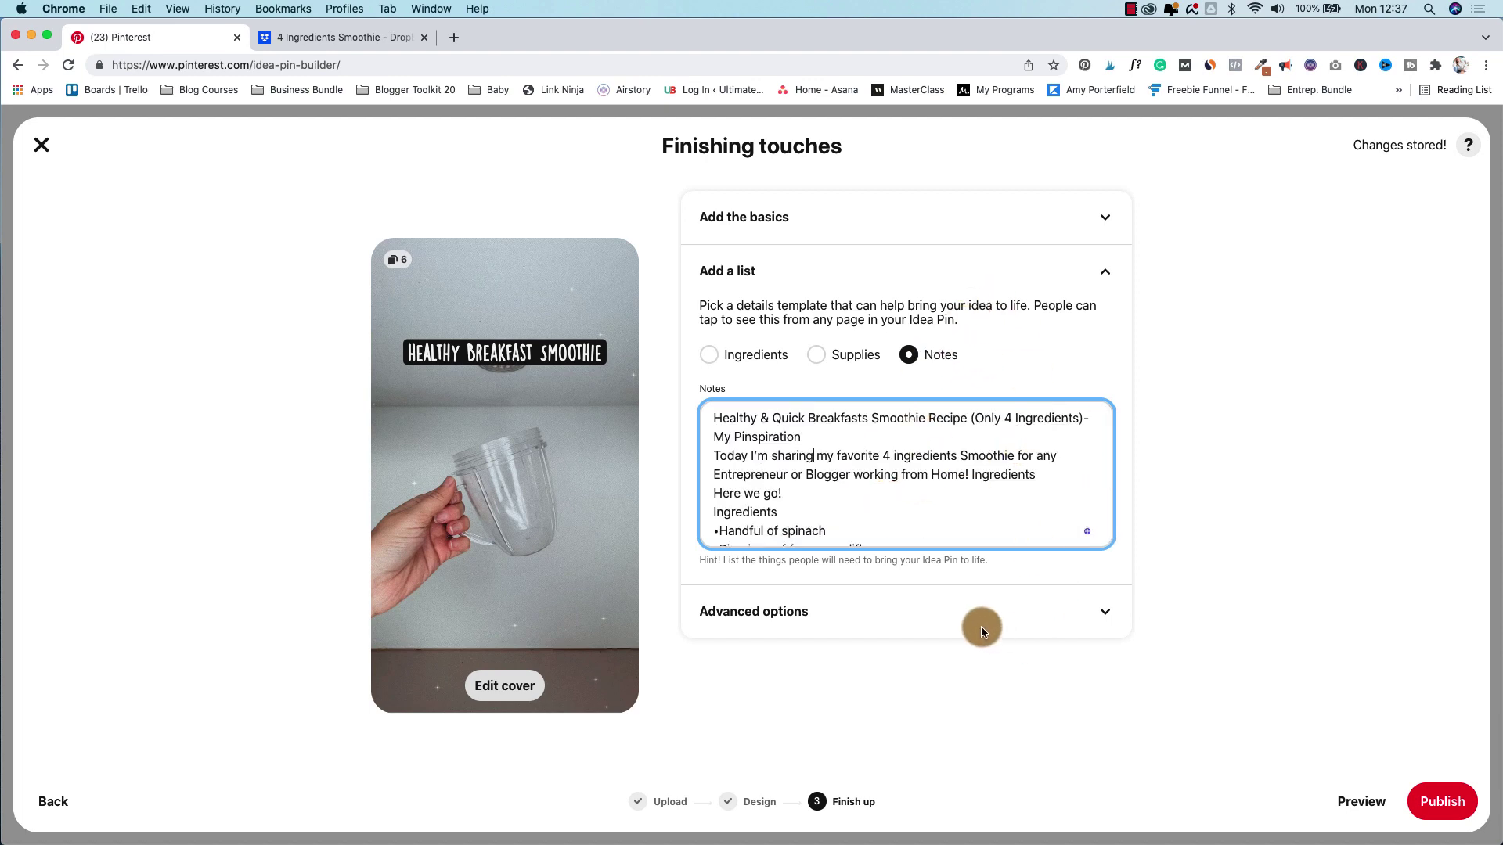
- Turn off Show similar products under the shopping recommendations in the advanced options
click(1106, 611)
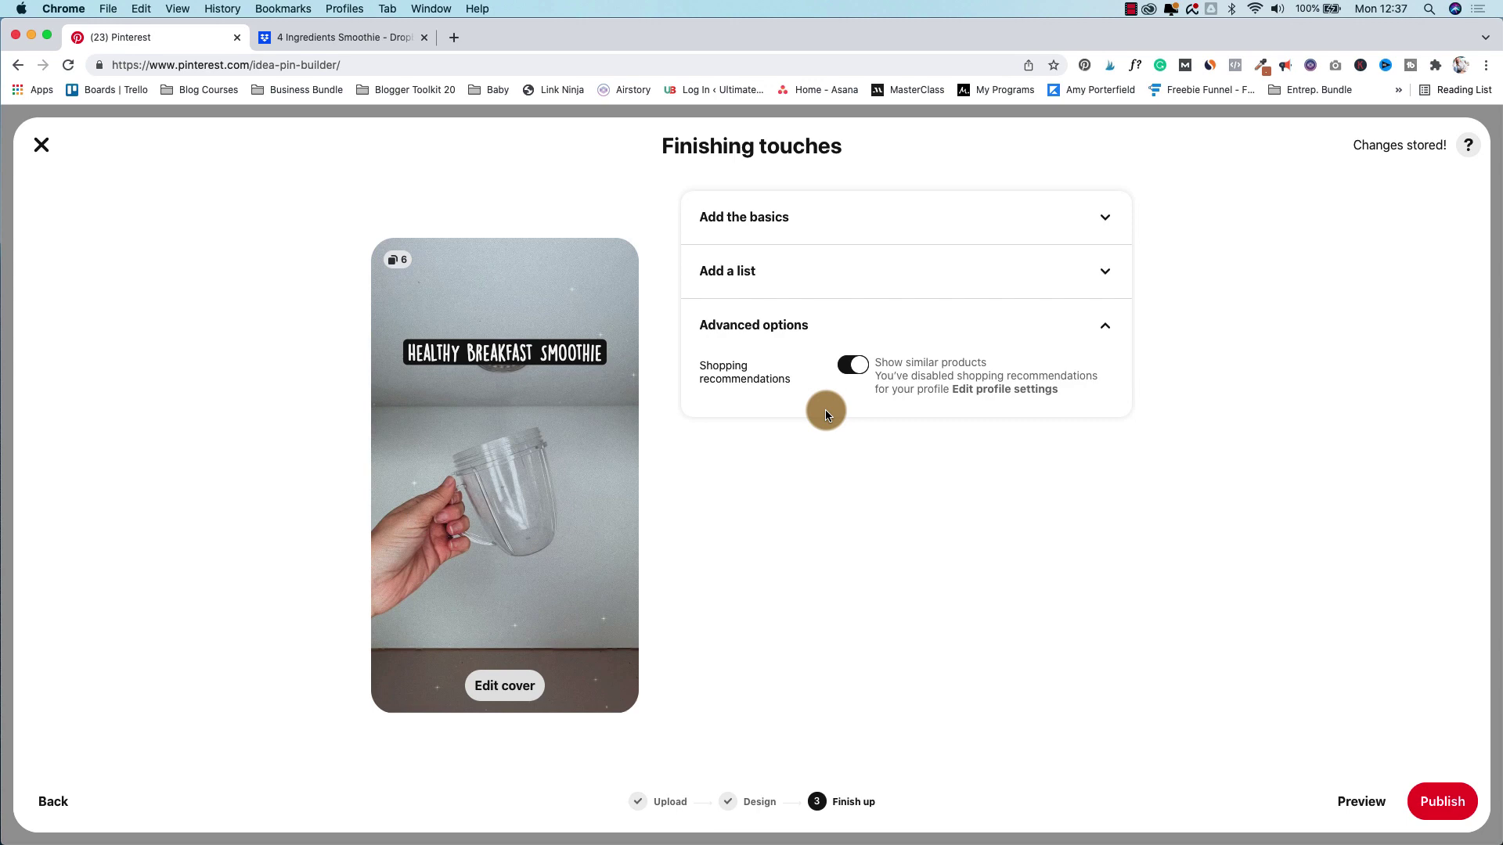
click(852, 366)
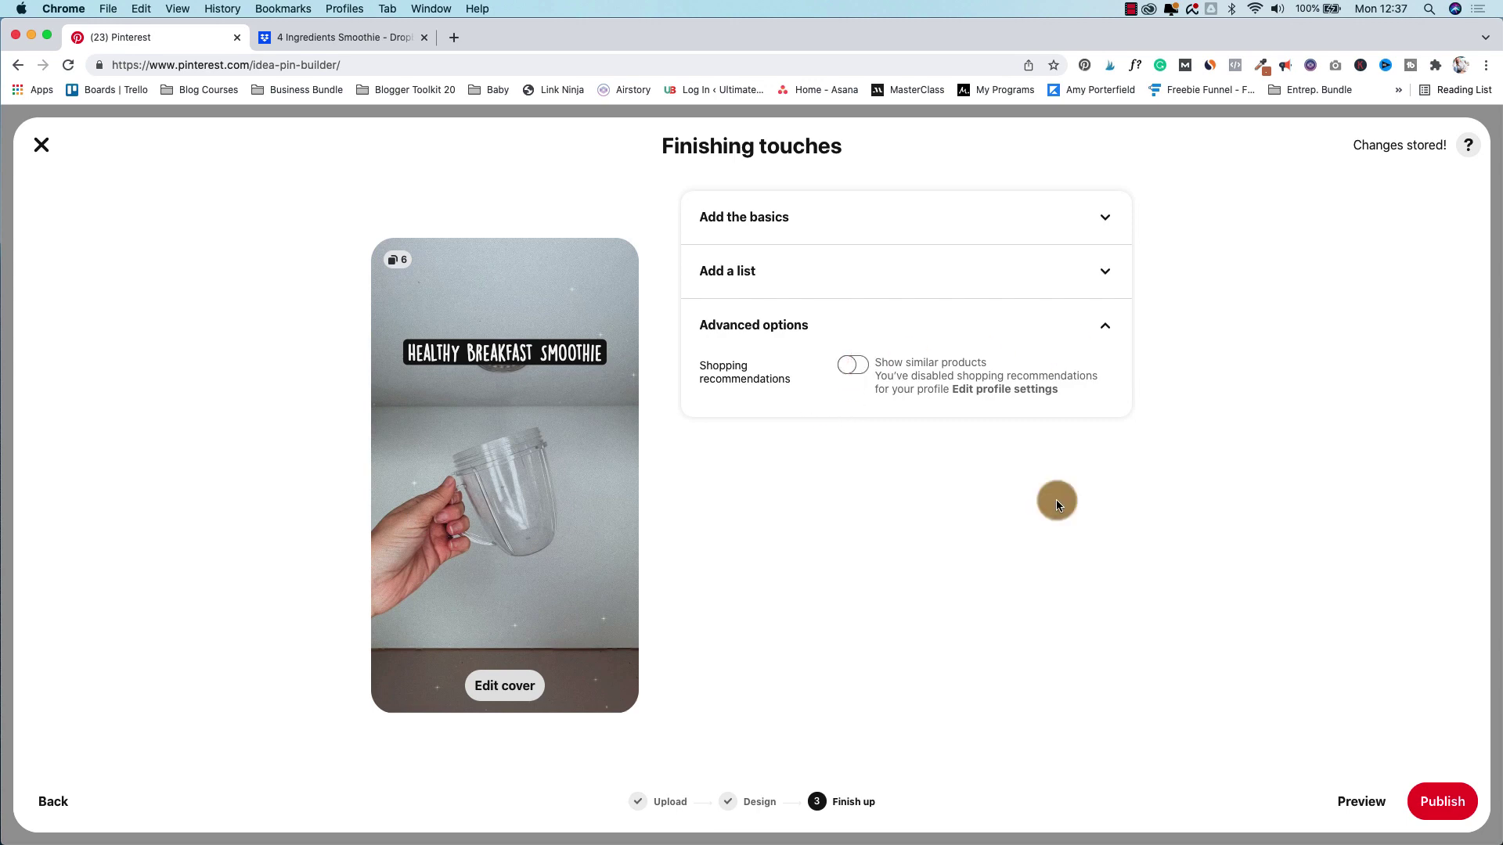
- Publish the Idea Pin and advance the published pin to its second page
click(1453, 805)
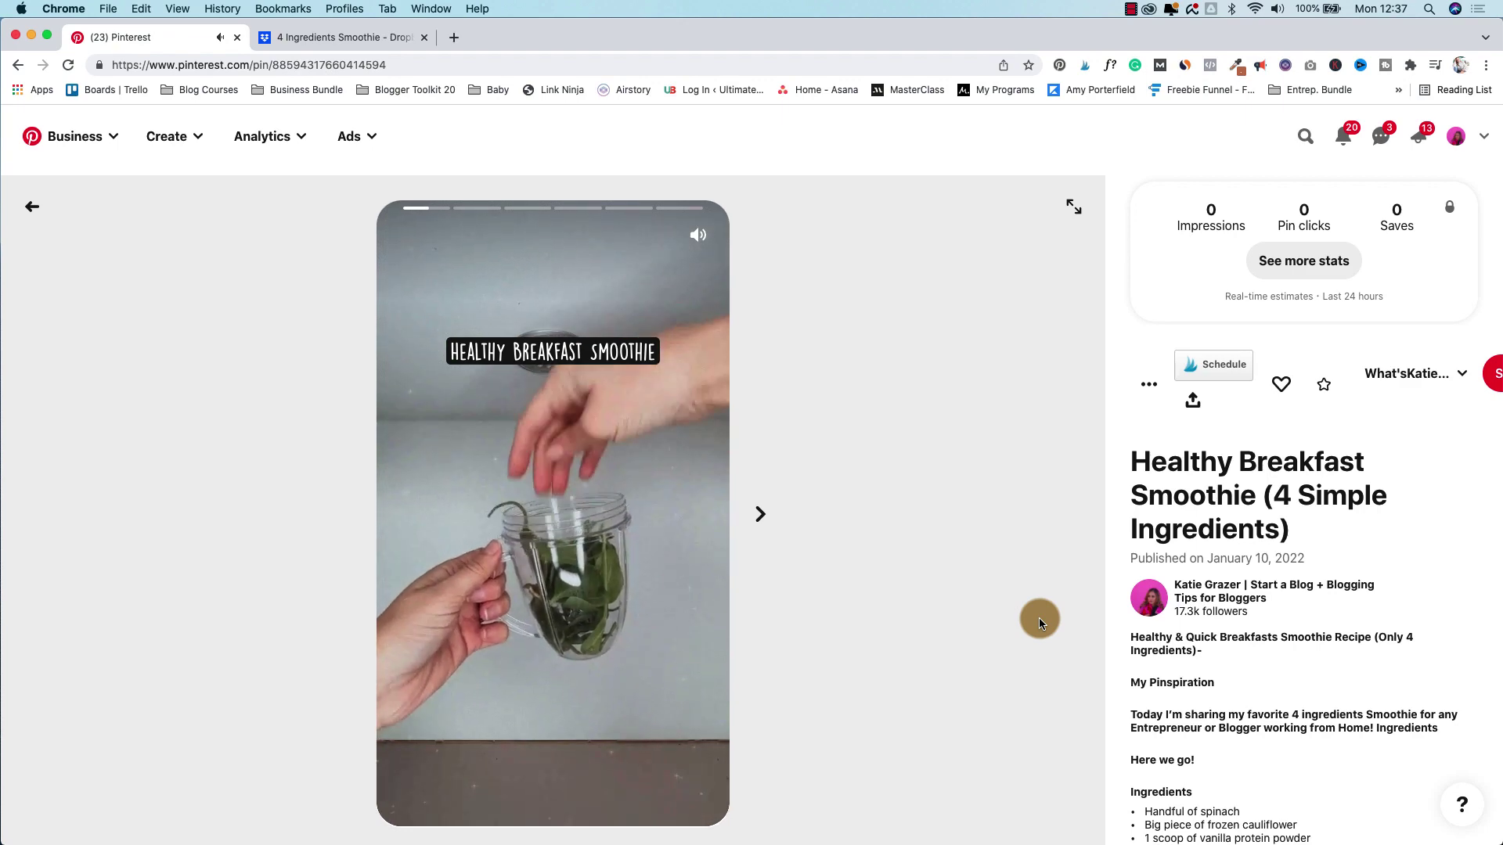
click(747, 502)
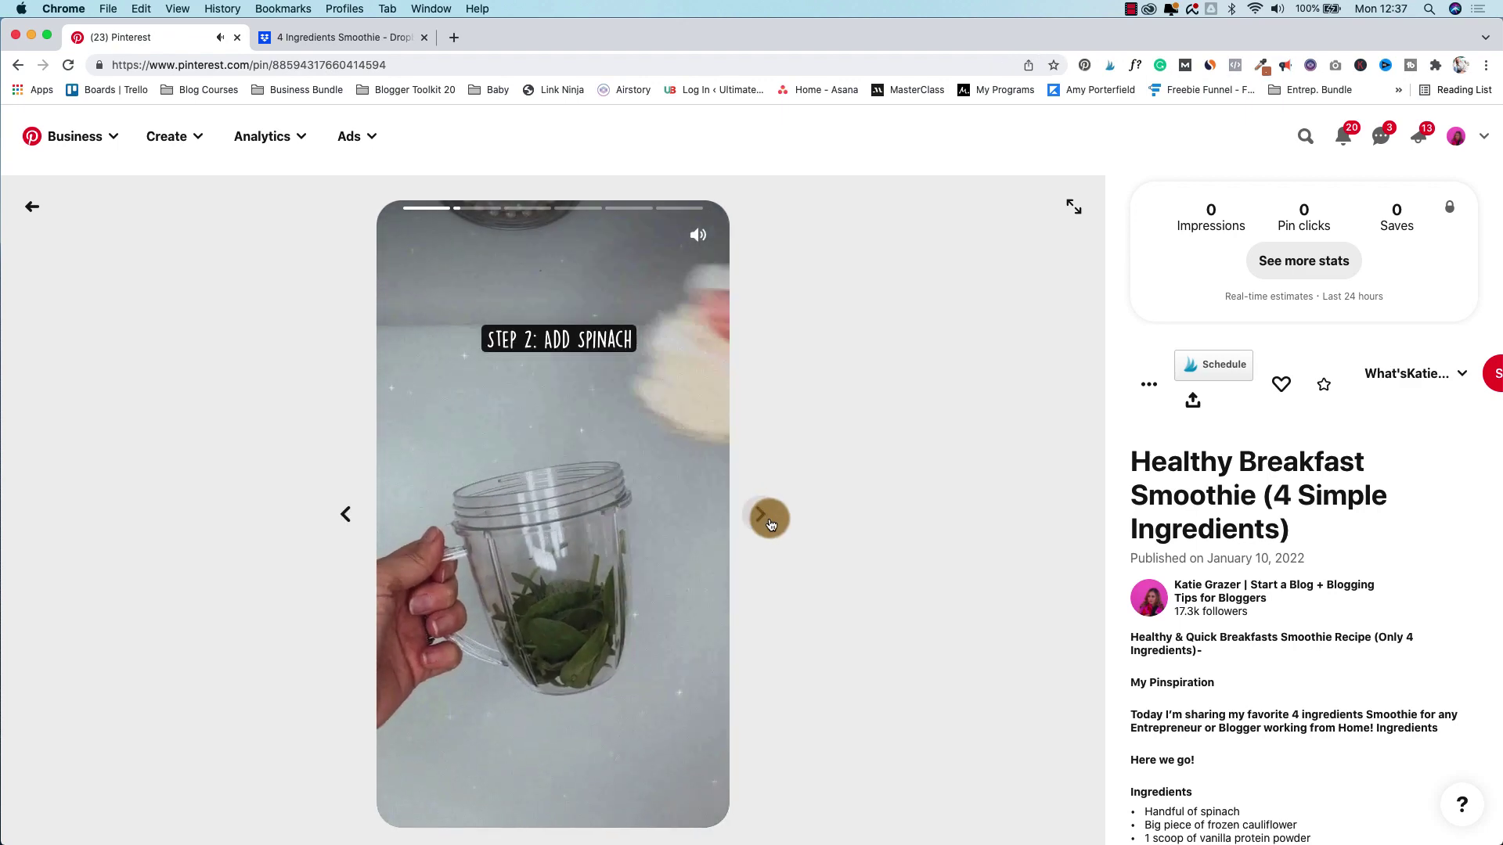